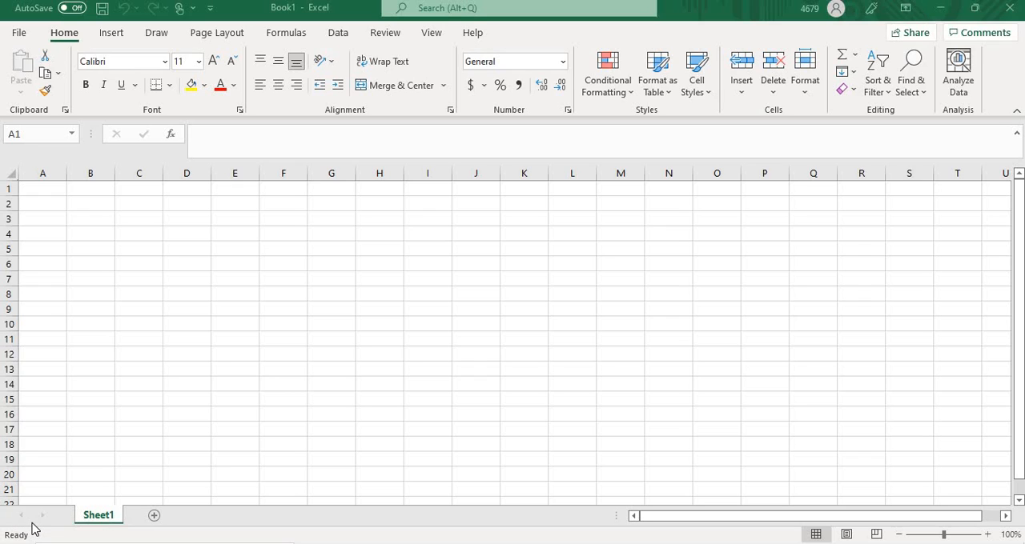
Step: Enter the title "Monthly Budget" in cell A1
{"action": "left_click", "coordinate": [50, 189]}
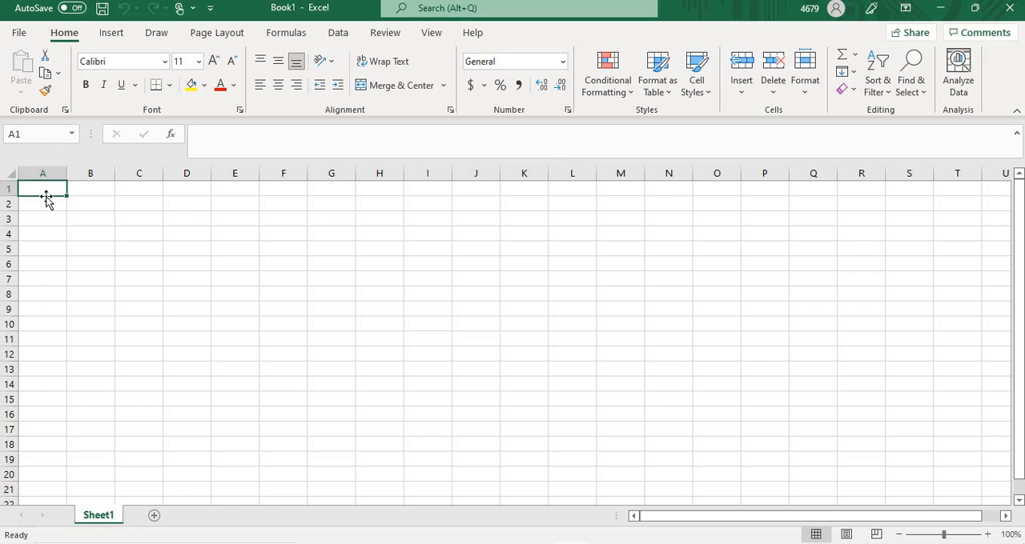
{"action": "type", "text": "Month"}
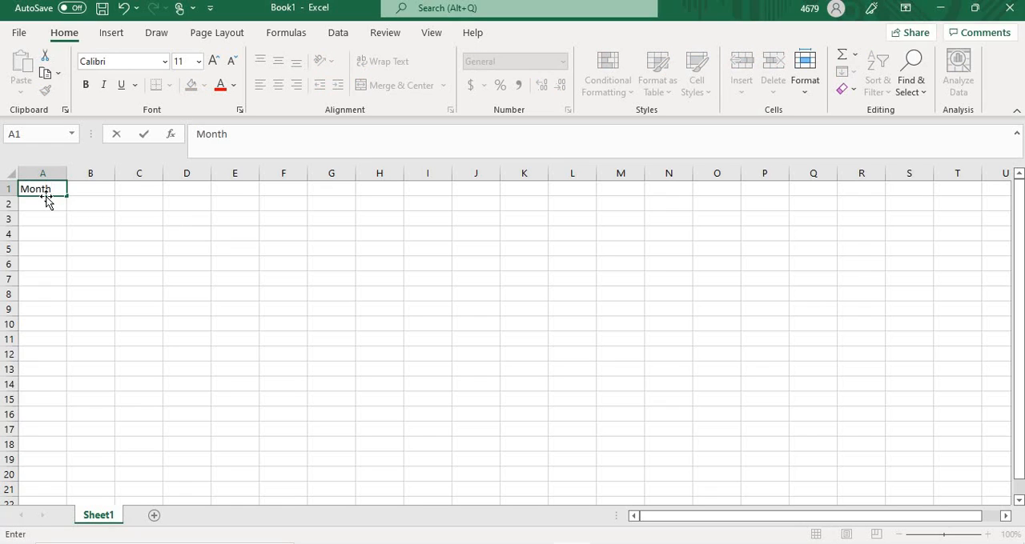
{"action": "type", "text": "ly Budget"}
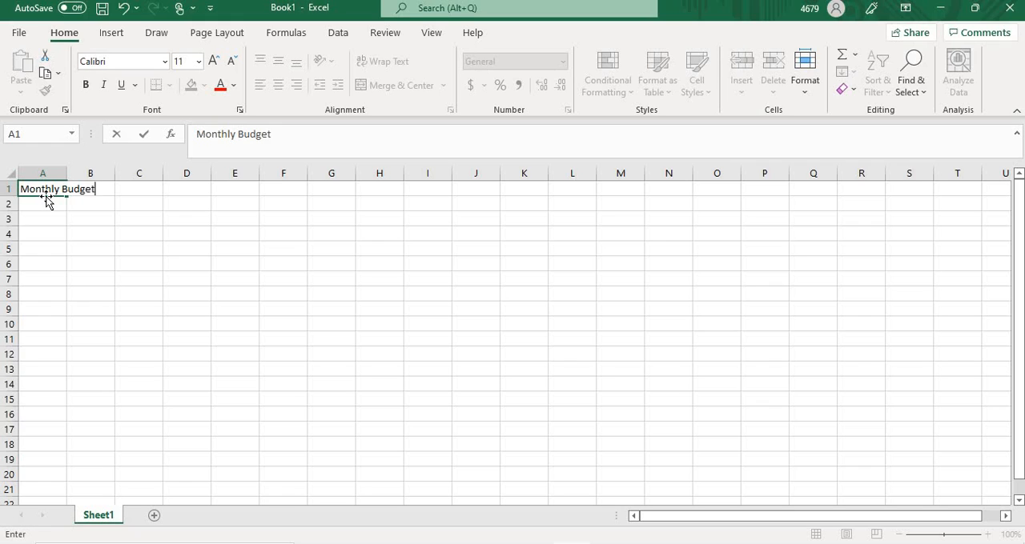
{"action": "left_click", "coordinate": [118, 246]}
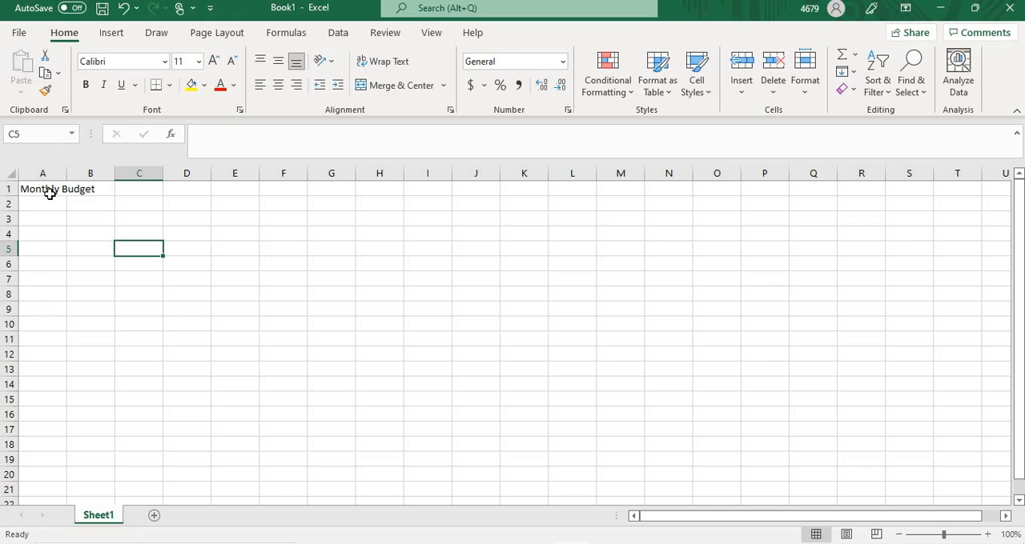
Step: Merge and center the Monthly Budget title across cells A1:B1
{"action": "left_click_drag", "start_coordinate": [44, 192], "coordinate": [90, 187]}
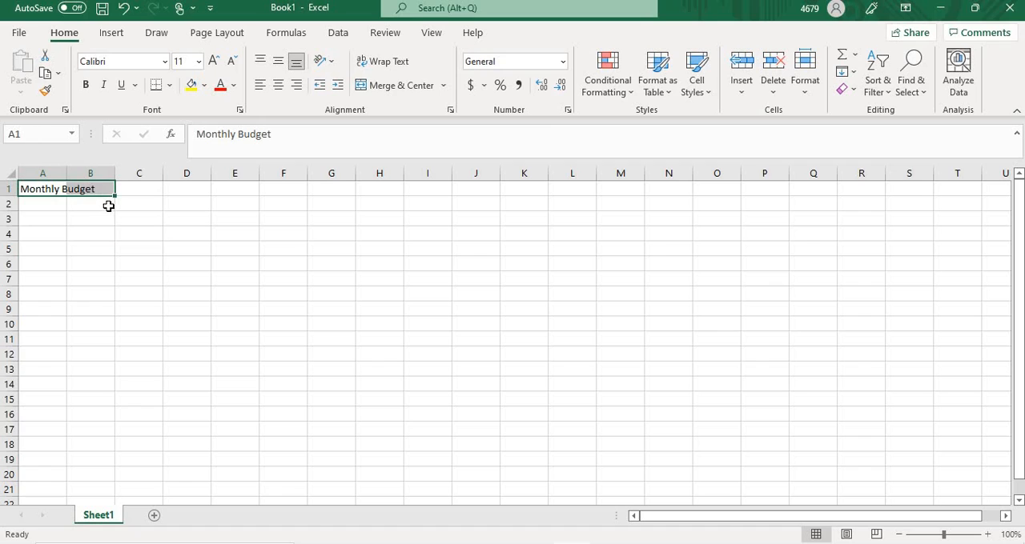
{"action": "left_click", "coordinate": [416, 90]}
{"action": "left_click", "coordinate": [124, 210]}
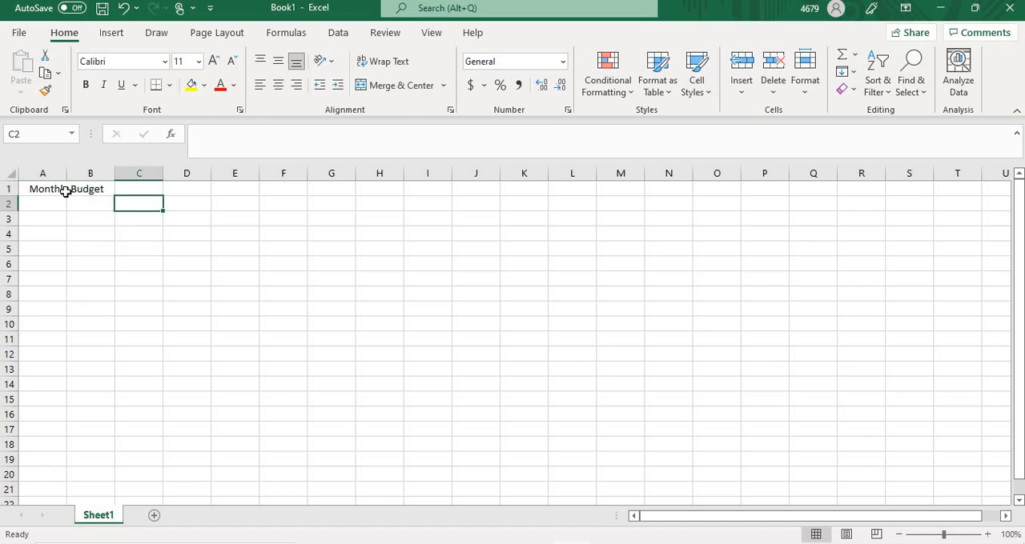
{"action": "left_click", "coordinate": [65, 192]}
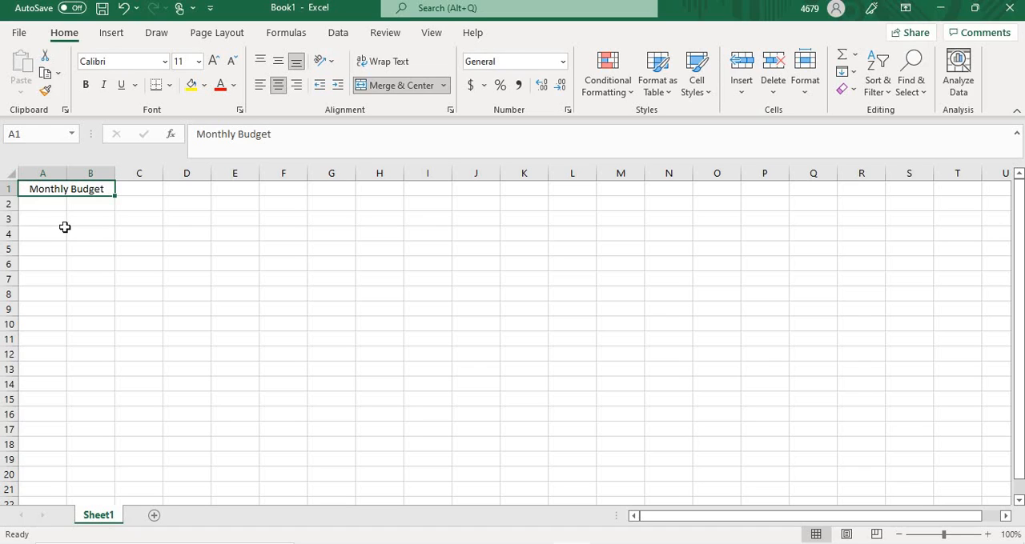
Step: Enter the column headings "Income" in cell A3 and "Budget" in cell B3
{"action": "left_click", "coordinate": [44, 217]}
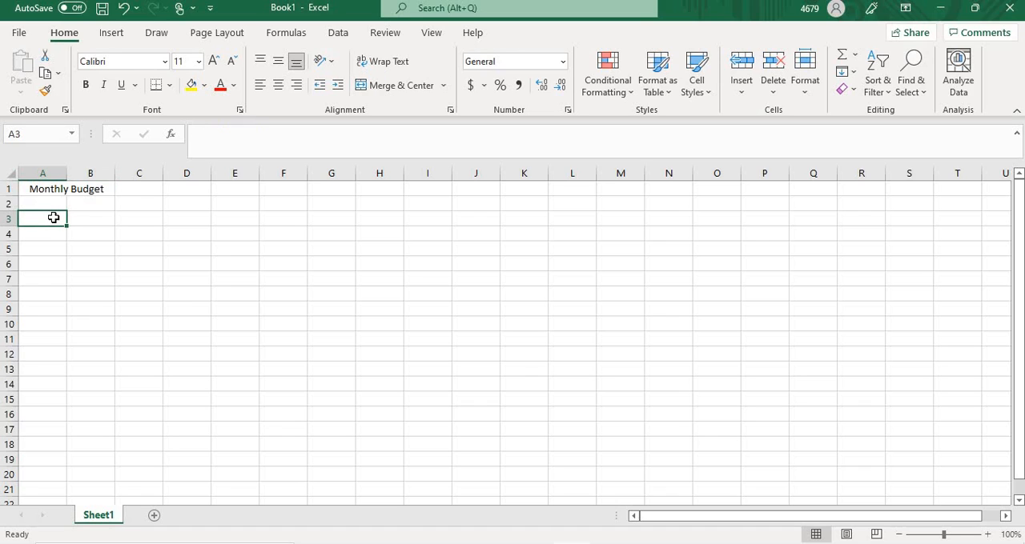
{"action": "type", "text": "Inco"}
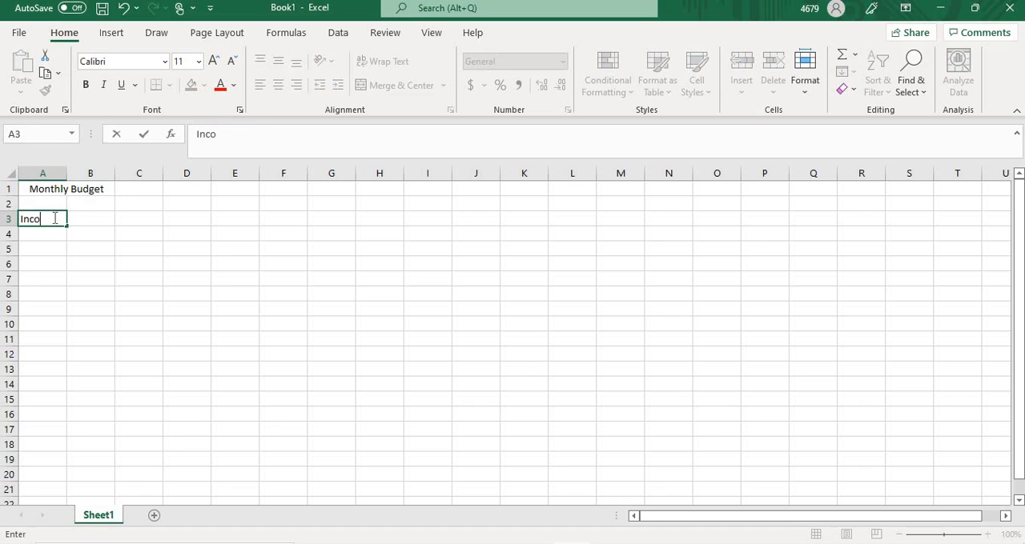
{"action": "type", "text": "me"}
{"action": "left_click", "coordinate": [79, 218]}
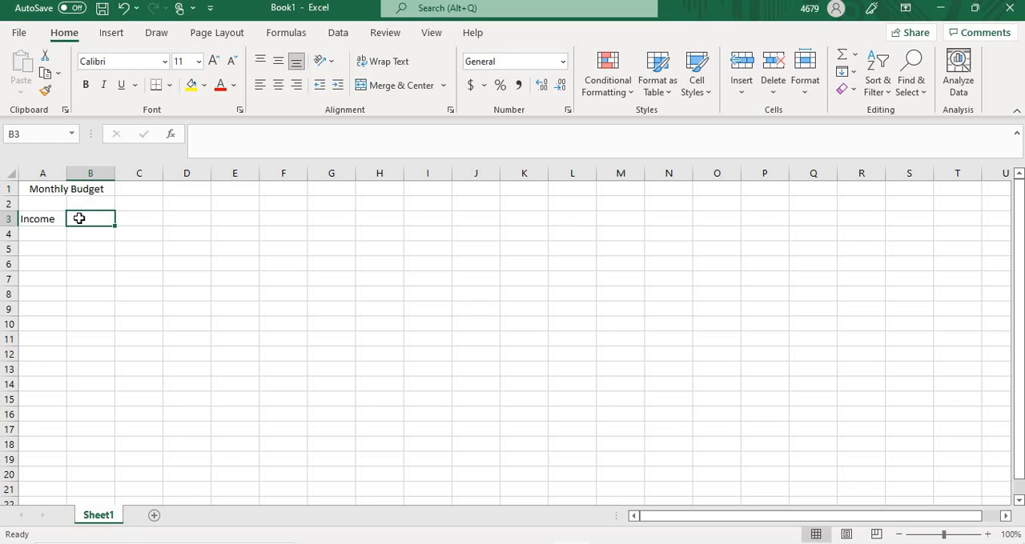
{"action": "type", "text": "Bud"}
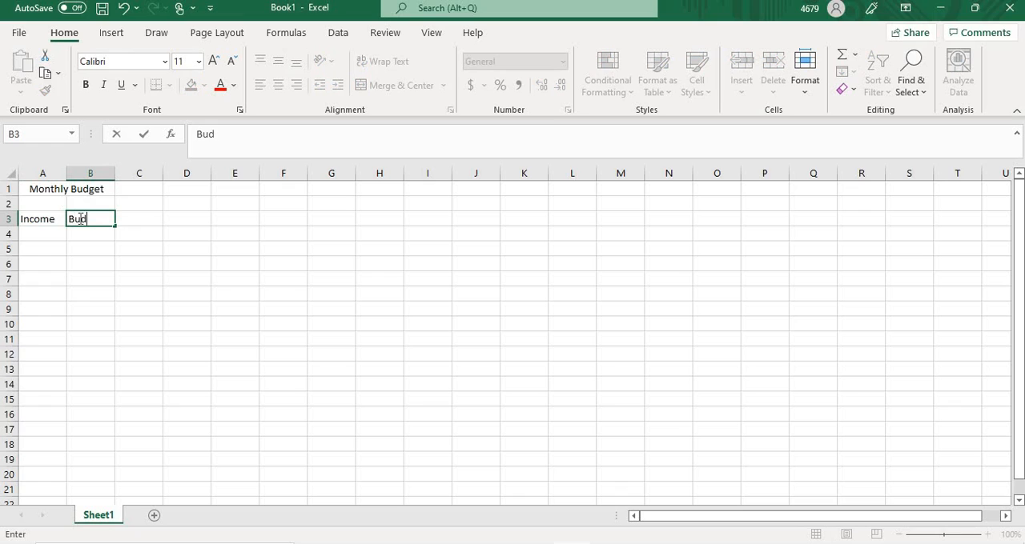
{"action": "type", "text": "get"}
Step: Add the column headings "Actual" in cell C3 and "Difference" in cell D3
{"action": "left_click", "coordinate": [137, 218]}
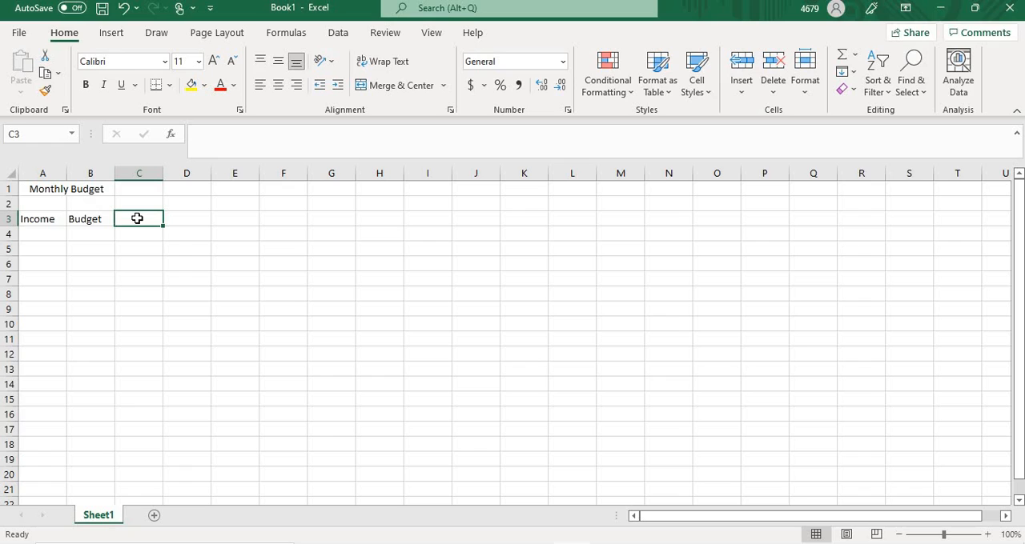
{"action": "type", "text": "A"}
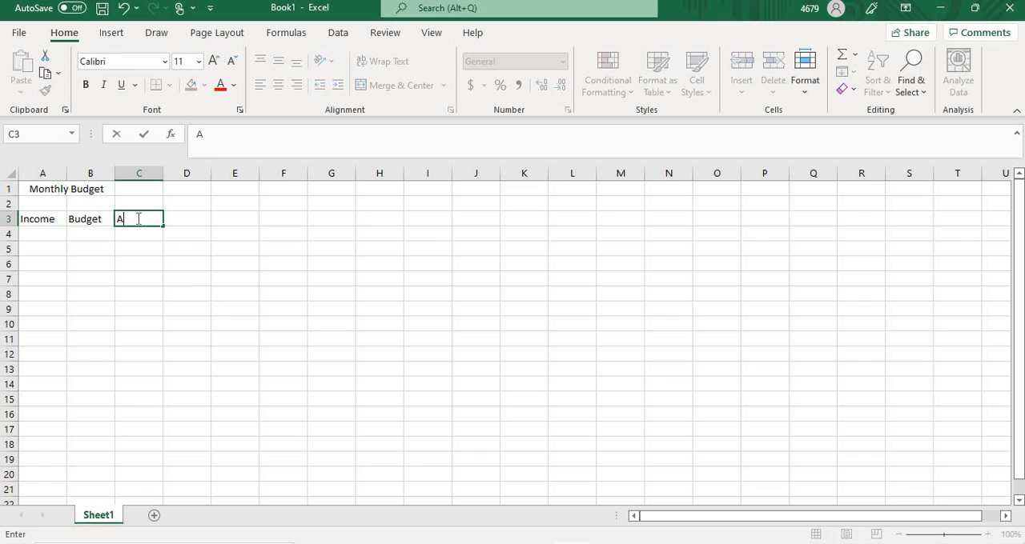
{"action": "type", "text": "ctual"}
{"action": "left_click", "coordinate": [181, 220]}
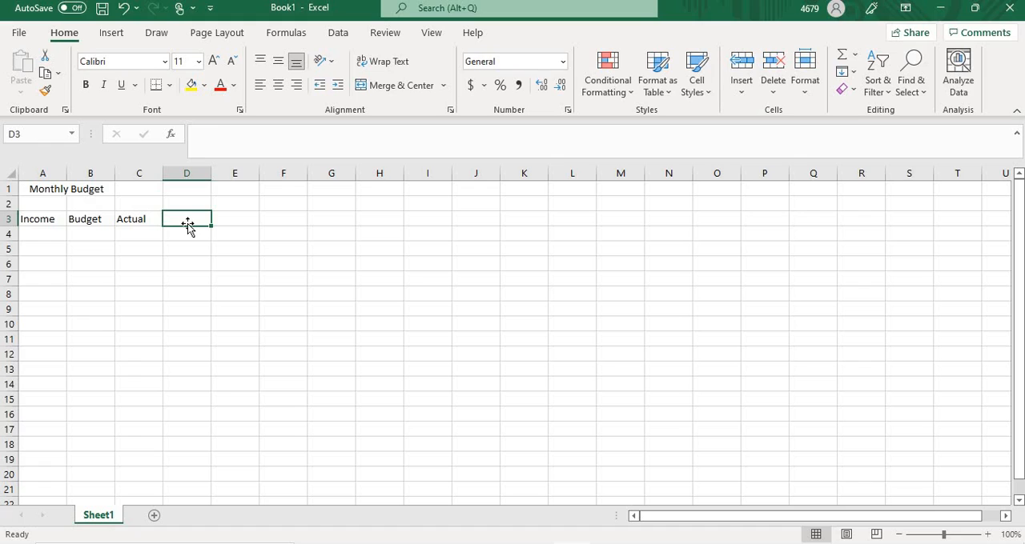
{"action": "type", "text": "Di"}
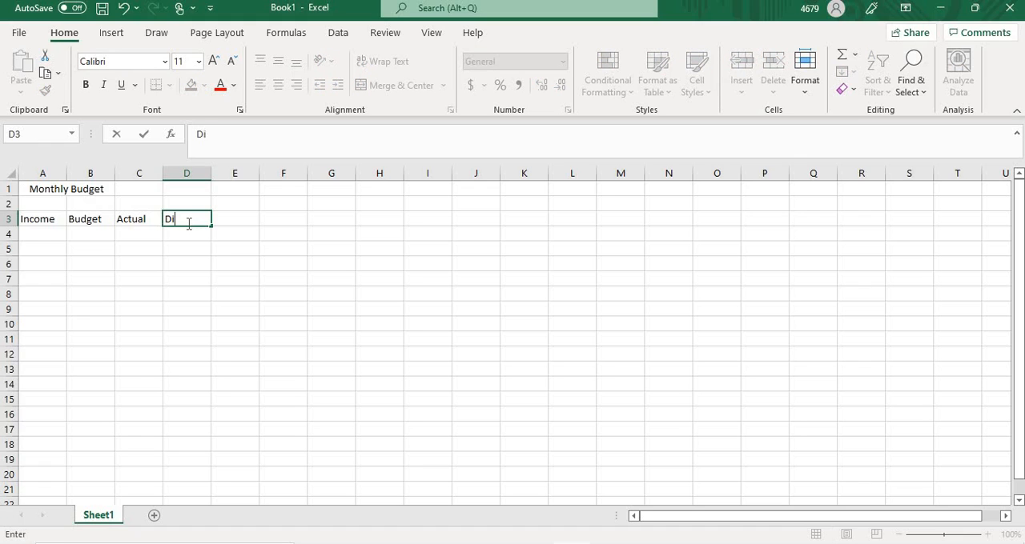
{"action": "type", "text": "fference"}
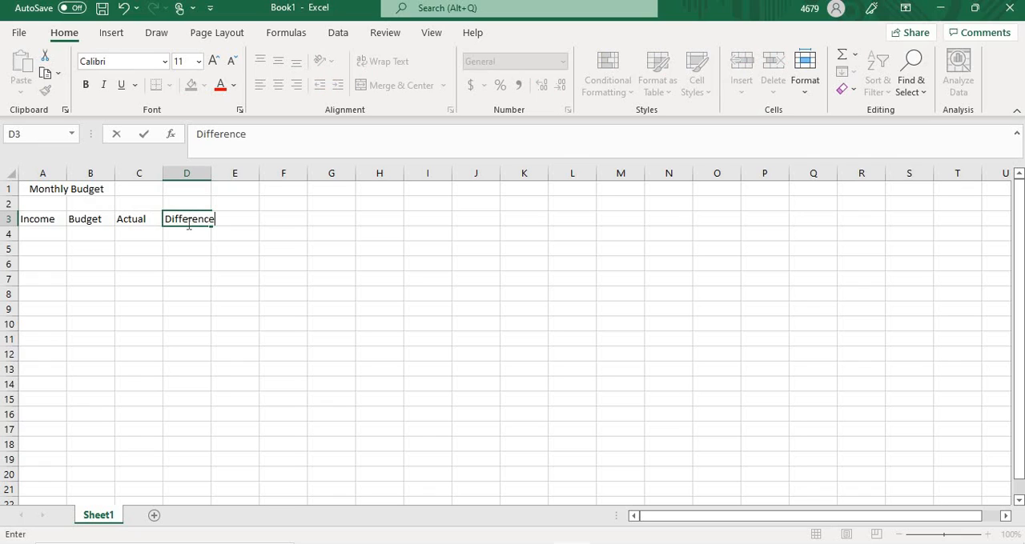
{"action": "left_click", "coordinate": [277, 230]}
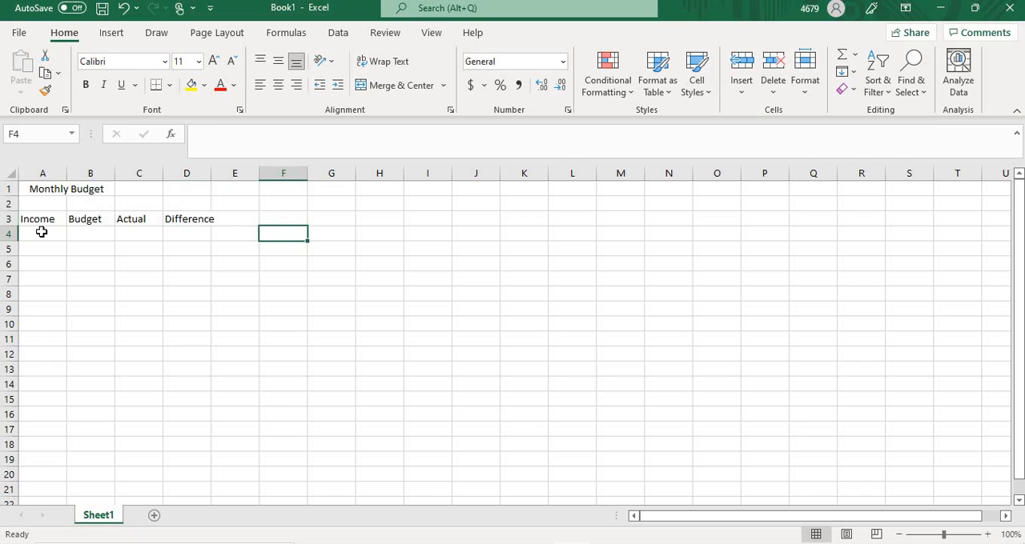
Step: Enter the row labels "Income 1" in cell A4 and "Income 2" in cell A5
{"action": "left_click", "coordinate": [41, 235]}
{"action": "type", "text": "Inco"}
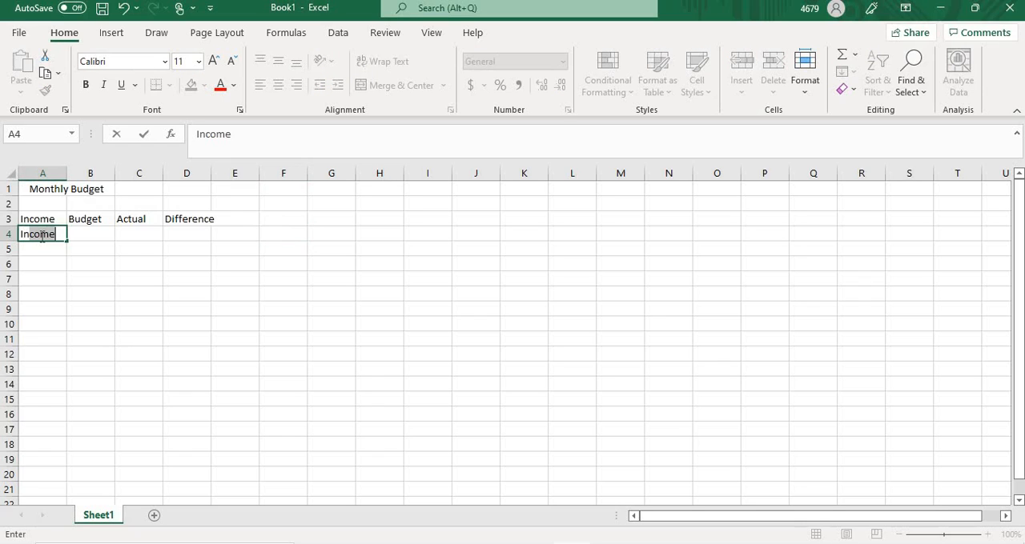
{"action": "type", "text": "me 1"}
{"action": "left_click", "coordinate": [45, 249]}
{"action": "type", "text": "I"}
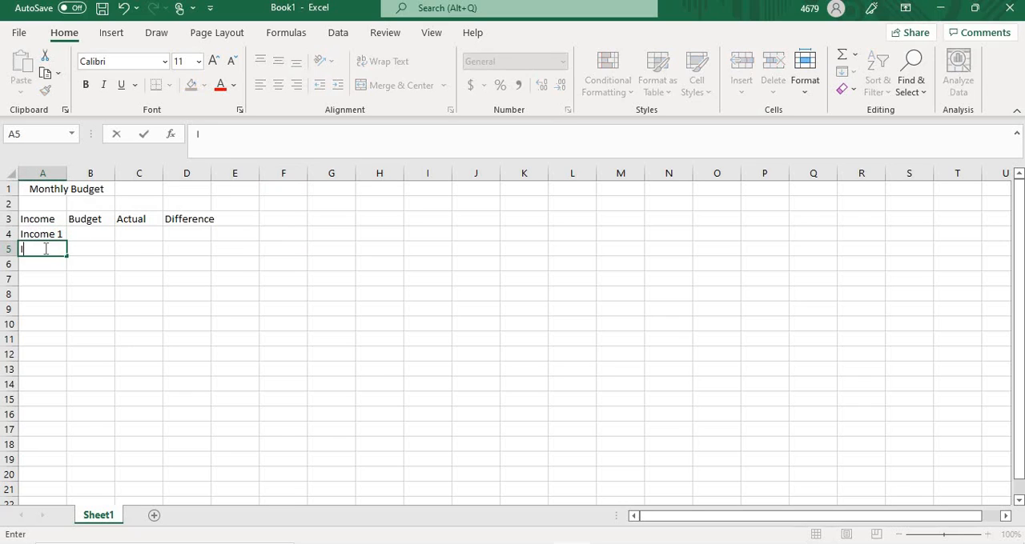
{"action": "type", "text": "ncome"}
{"action": "type", "text": " 1"}
{"action": "type", "text": "2"}
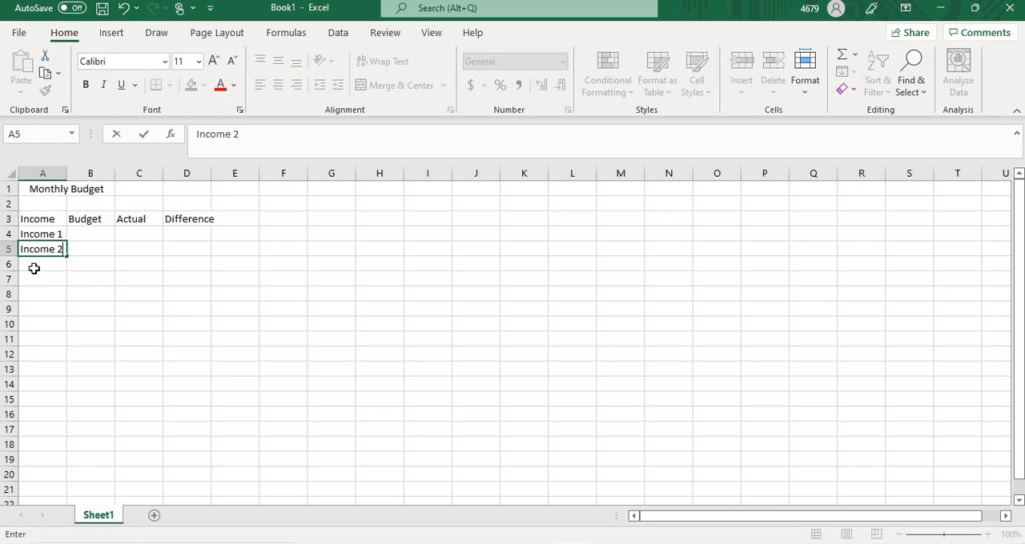
Step: Enter the row label "Total" in cell A6, below the two income rows
{"action": "left_click", "coordinate": [33, 268]}
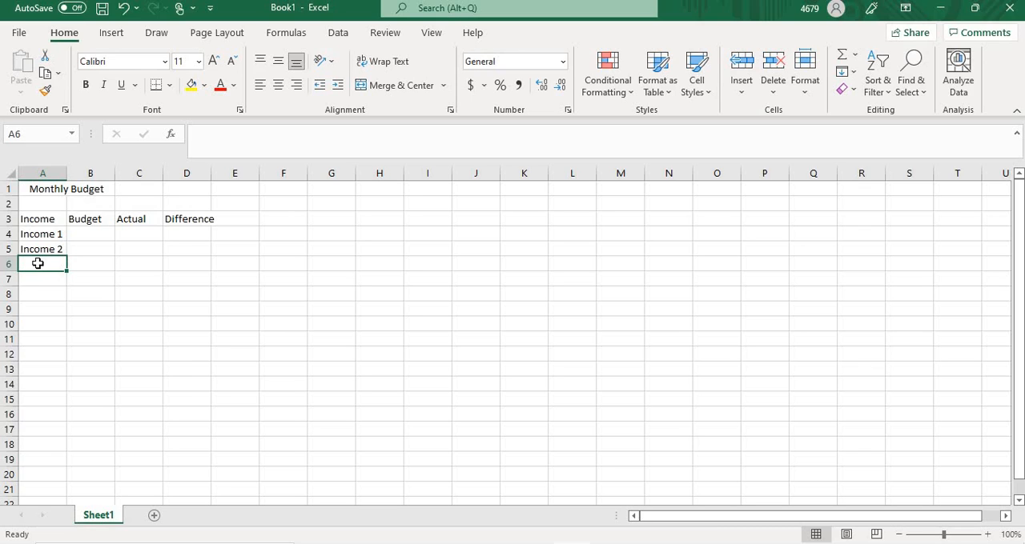
{"action": "type", "text": "Total"}
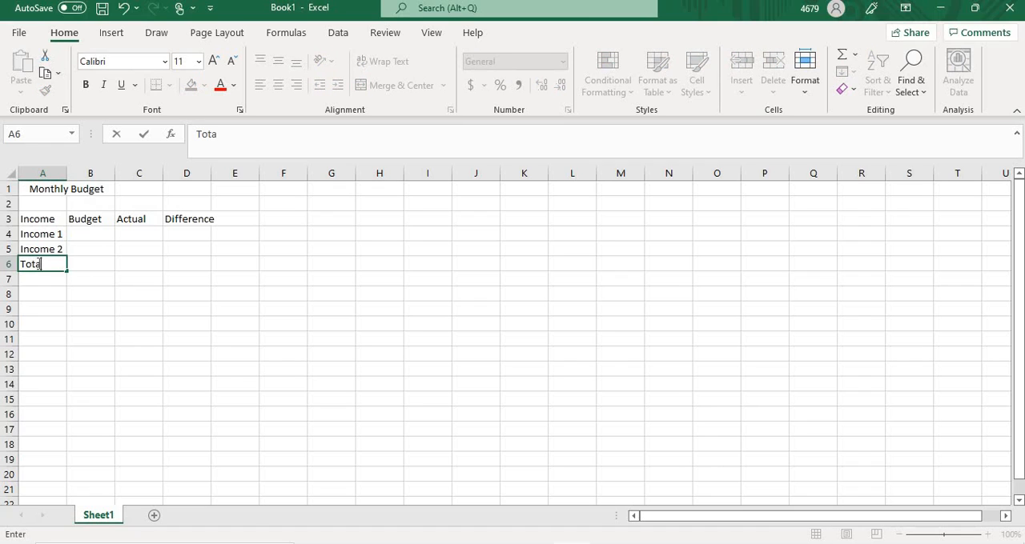
Step: Enter 20000 as both the Budget and the Actual amount of Income 1, in cells B4 and C4
{"action": "left_click", "coordinate": [91, 238]}
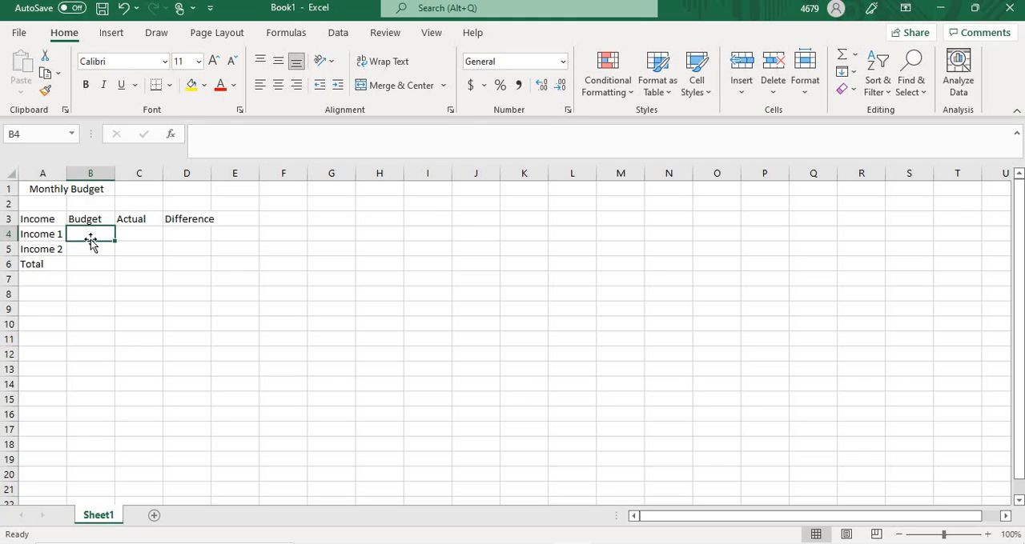
{"action": "type", "text": "20"}
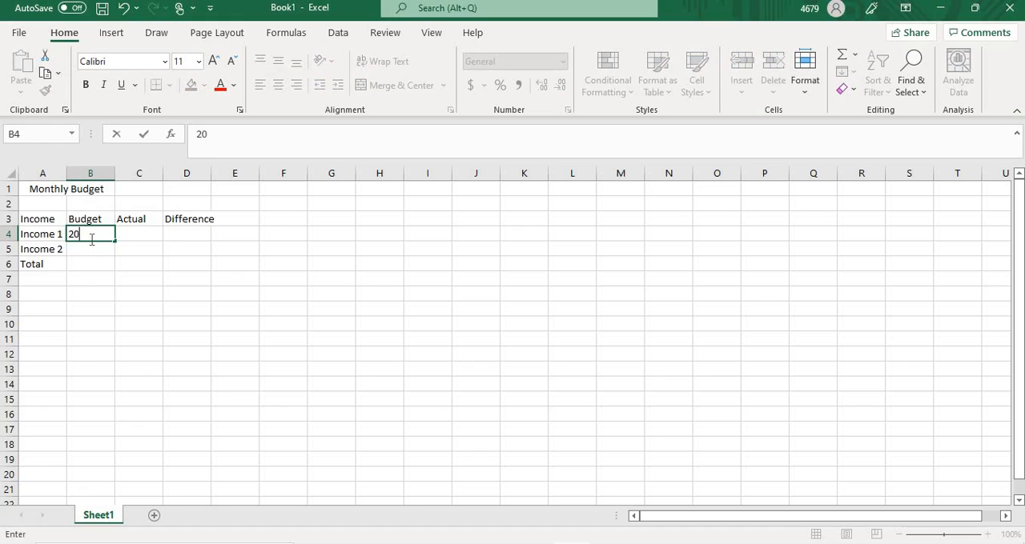
{"action": "type", "text": "000"}
{"action": "left_click", "coordinate": [188, 281]}
{"action": "left_click", "coordinate": [137, 232]}
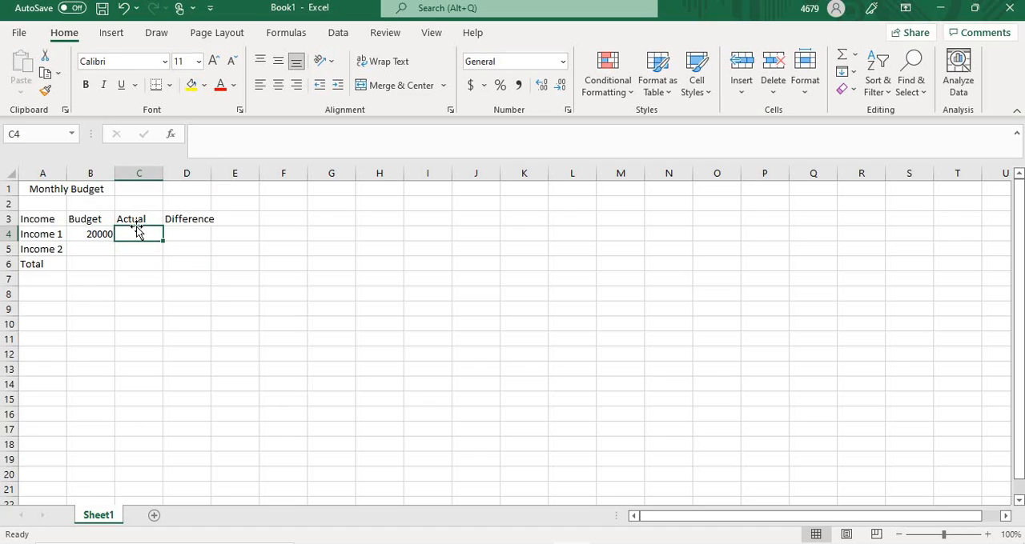
{"action": "type", "text": "20000"}
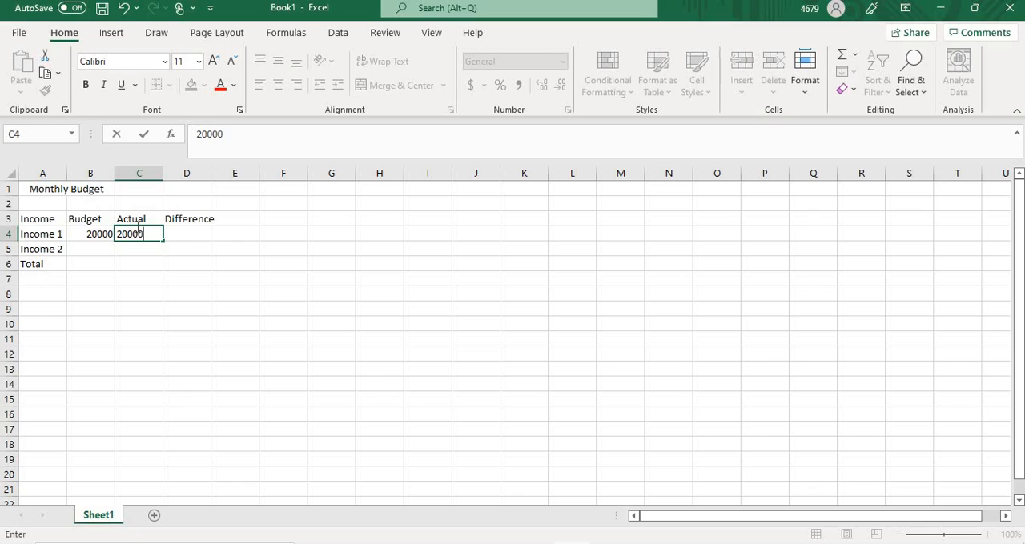
Step: Calculate the Income 1 difference in cell D4 with the formula =C4-B4
{"action": "left_click", "coordinate": [184, 234]}
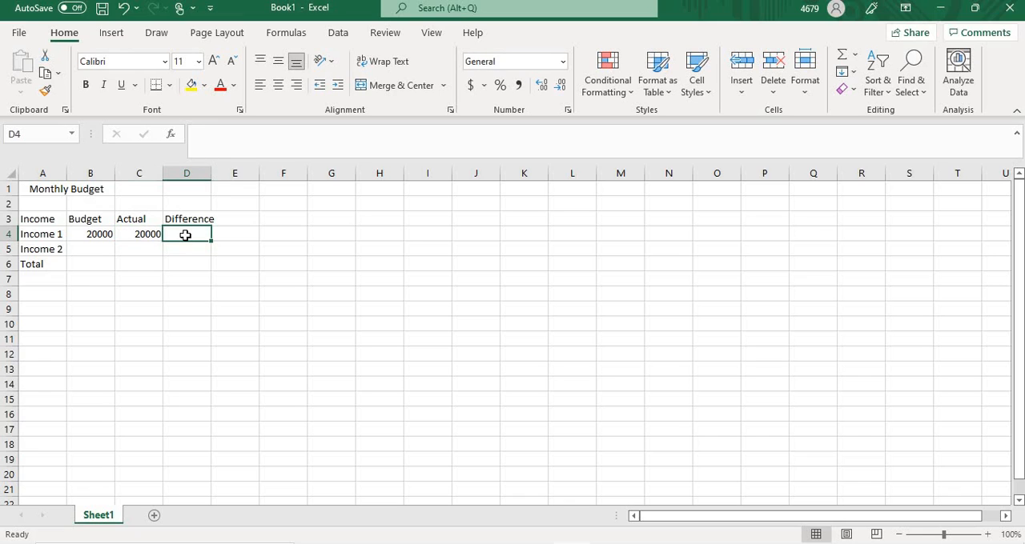
{"action": "type", "text": "="}
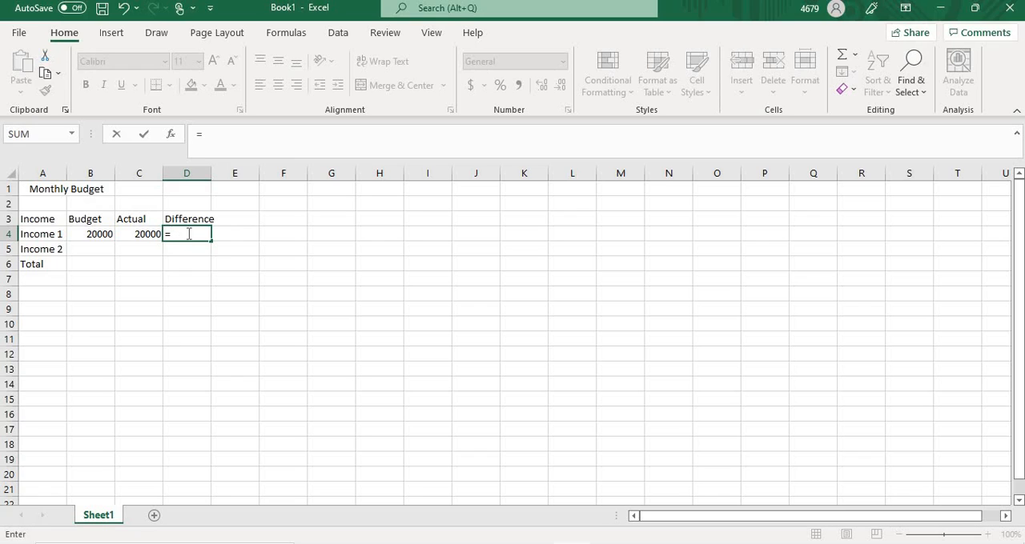
{"action": "left_click", "coordinate": [144, 235]}
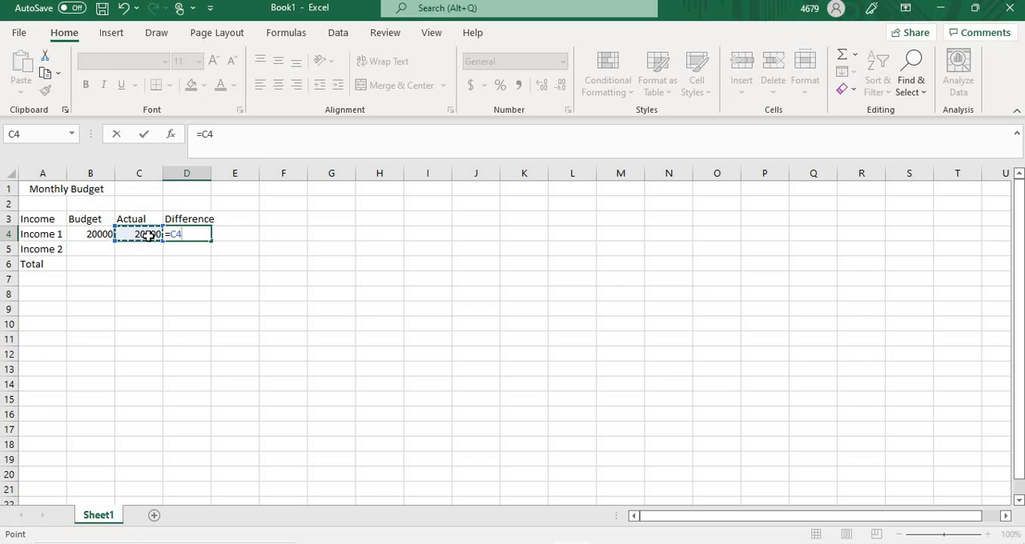
{"action": "type", "text": "-"}
{"action": "left_click", "coordinate": [94, 238]}
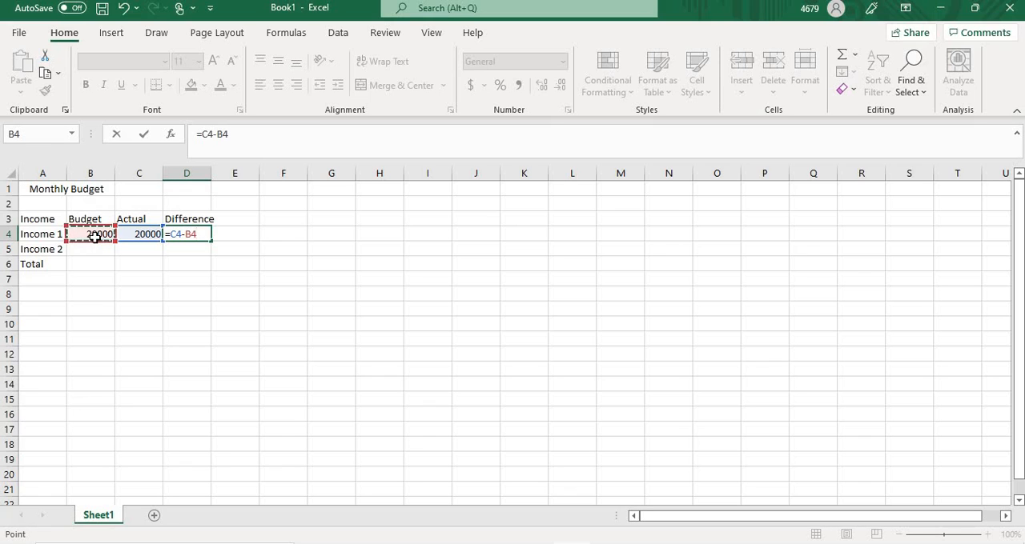
{"action": "key", "text": "Return"}
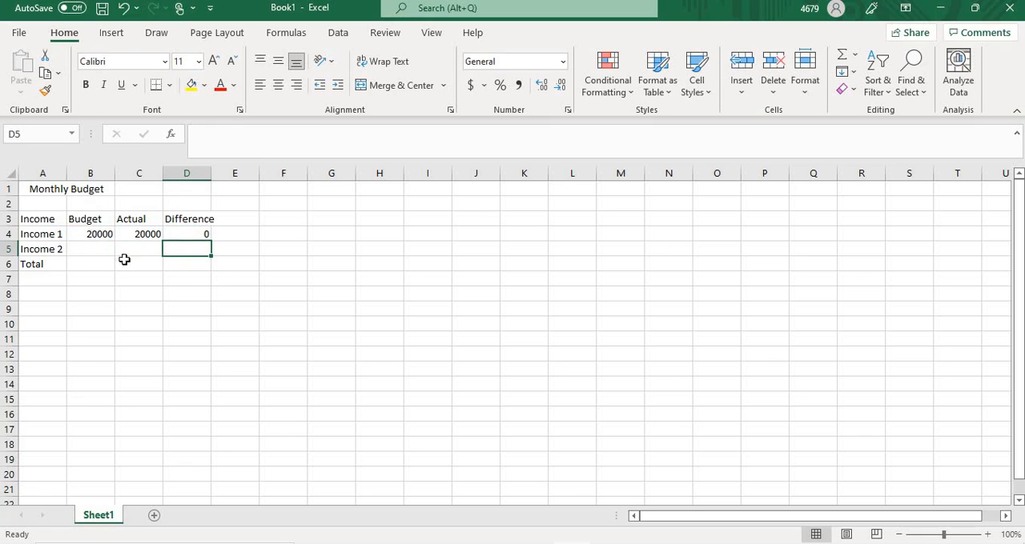
Step: Enter 10000 as the Budget amount of Income 2 in cell B5
{"action": "left_click", "coordinate": [89, 247]}
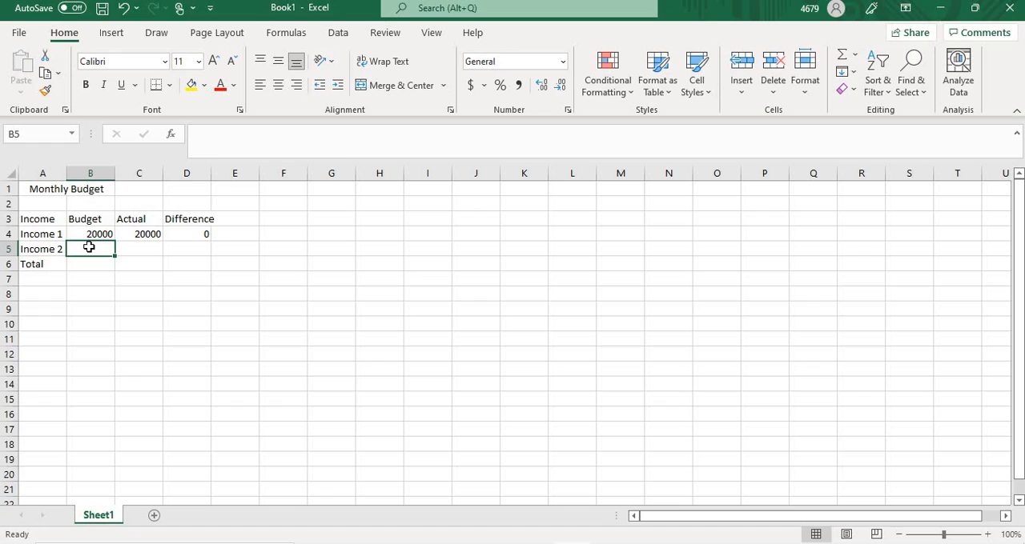
{"action": "type", "text": "100"}
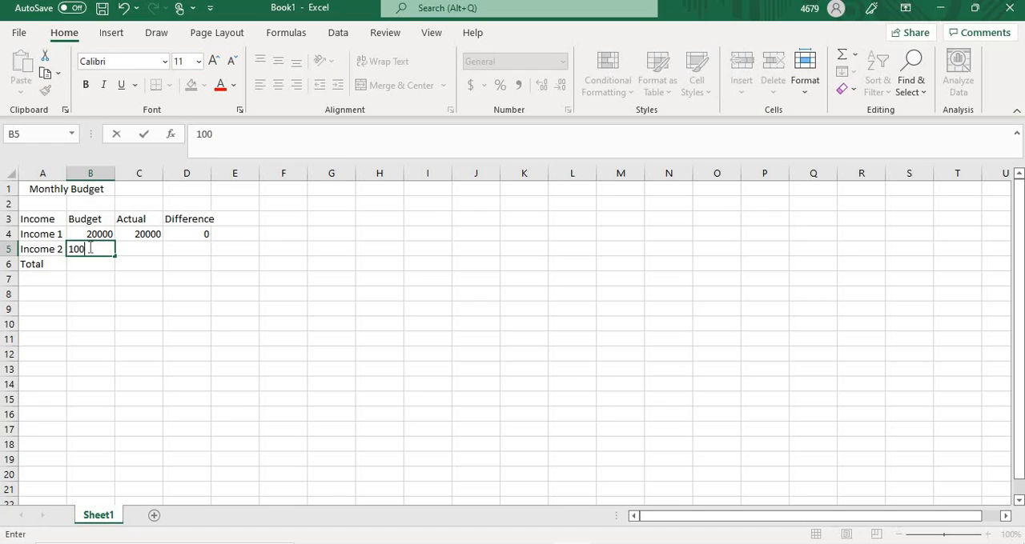
{"action": "type", "text": "00"}
{"action": "left_click", "coordinate": [184, 305]}
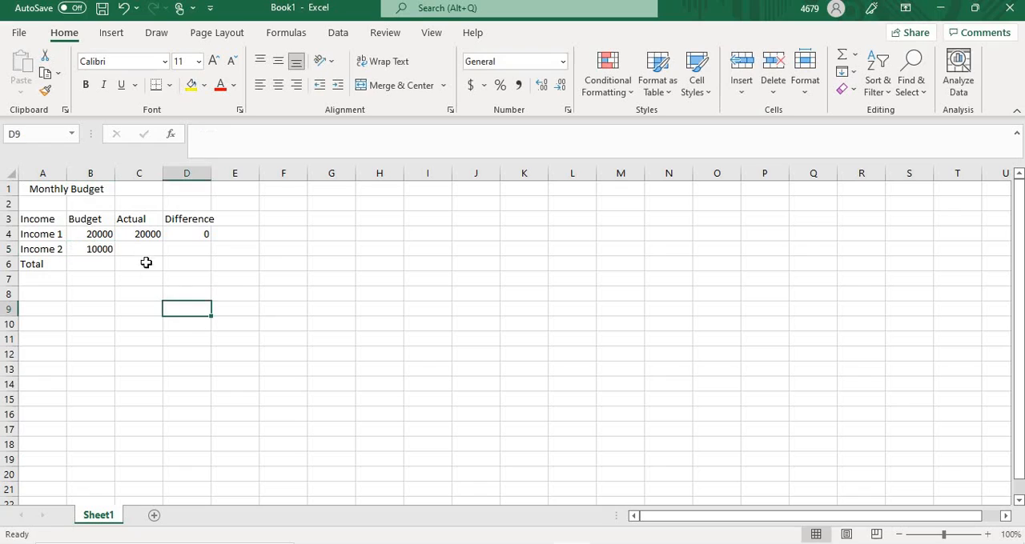
Step: Enter 12000 as the Actual amount of Income 2 in cell C5
{"action": "left_click", "coordinate": [142, 249]}
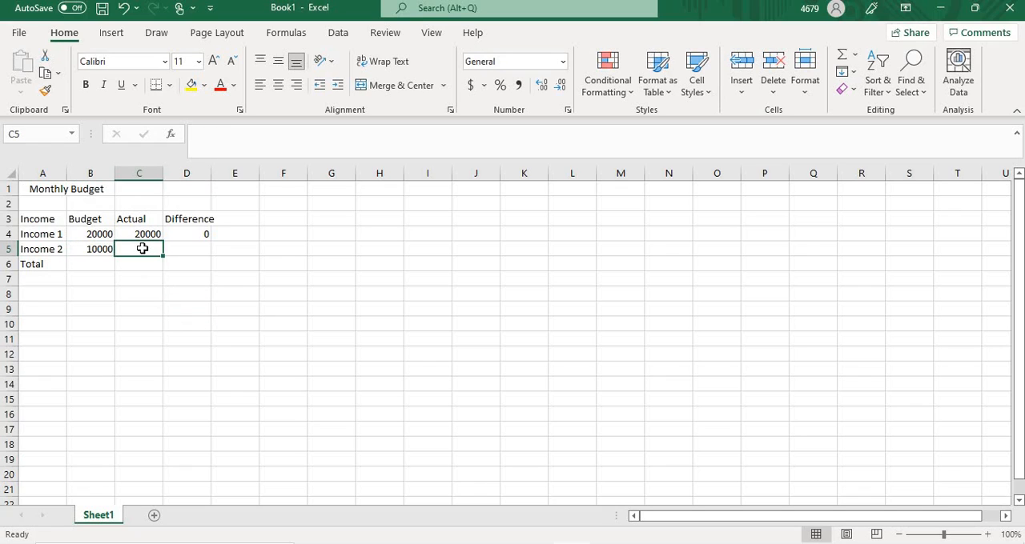
{"action": "type", "text": "12000"}
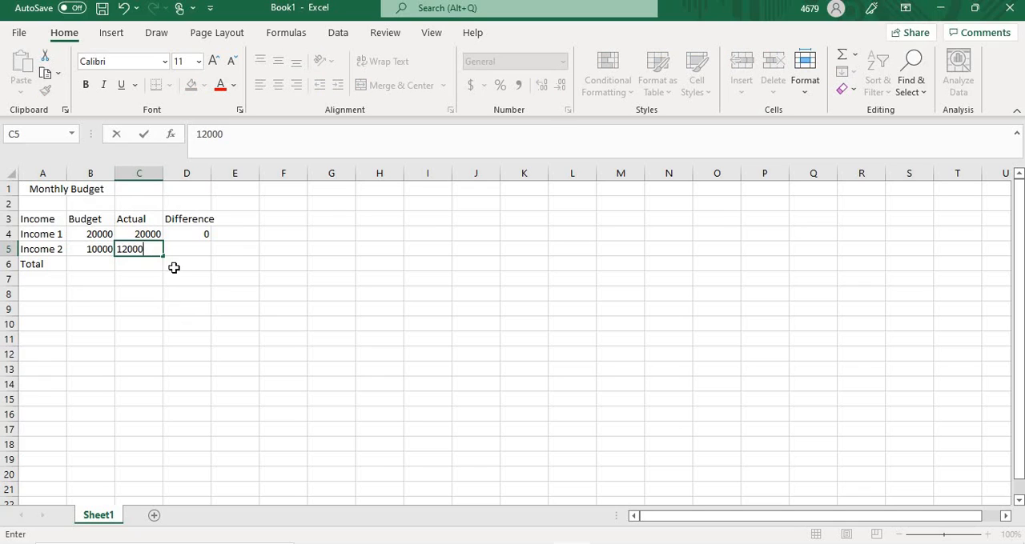
{"action": "left_click", "coordinate": [173, 268]}
Step: Calculate the Income 2 difference in cell D5 with the formula =C5-B5
{"action": "left_click", "coordinate": [183, 245]}
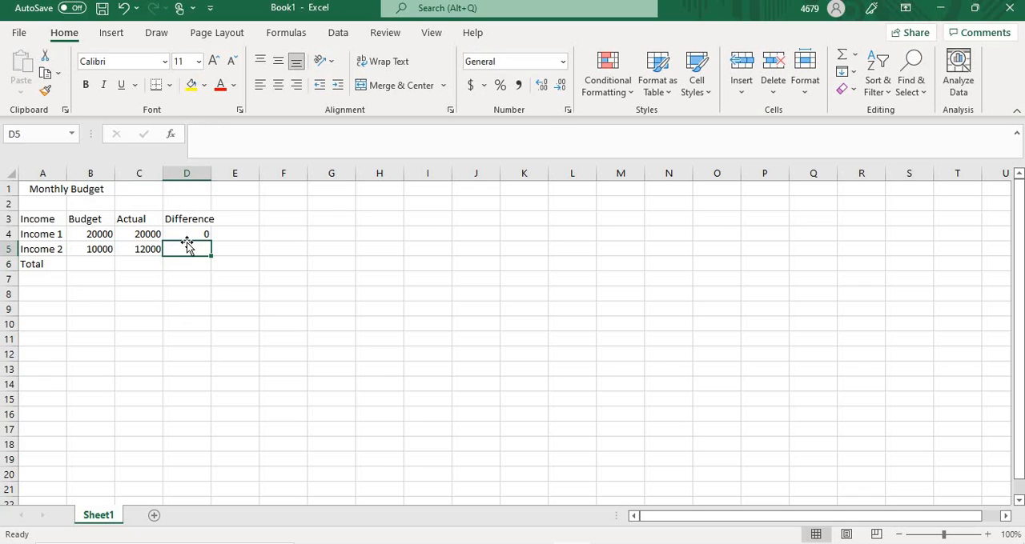
{"action": "type", "text": "="}
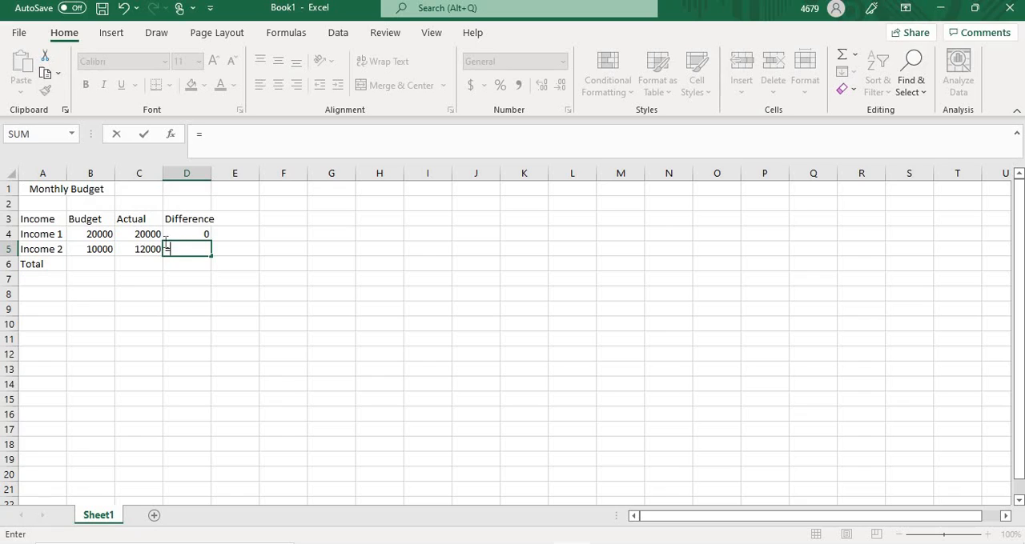
{"action": "left_click", "coordinate": [147, 248]}
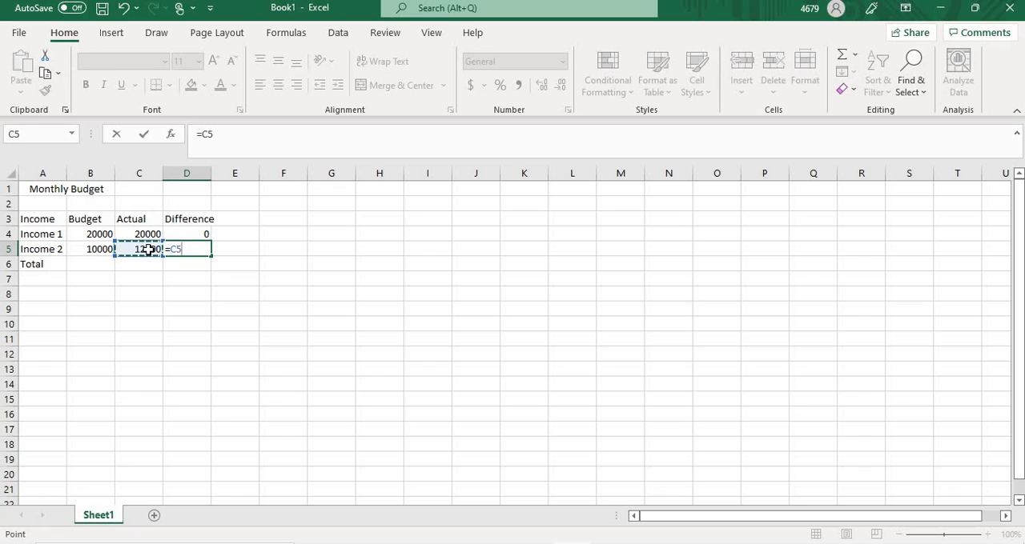
{"action": "type", "text": "-"}
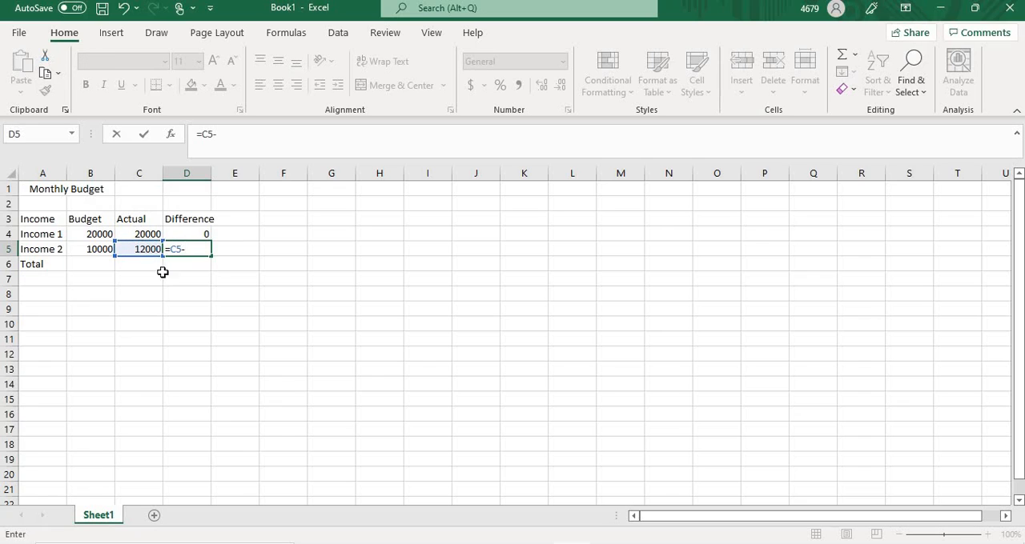
{"action": "left_click", "coordinate": [93, 253]}
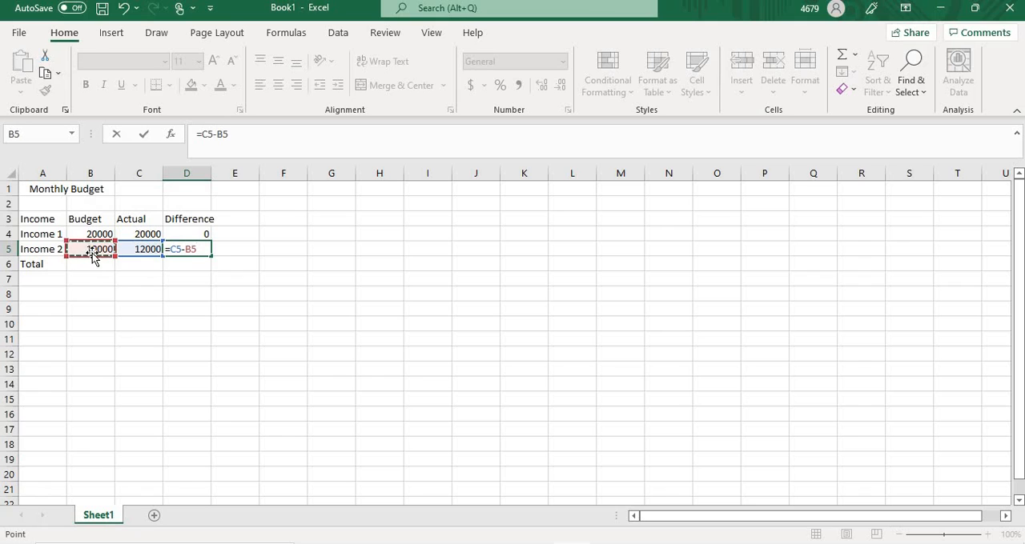
{"action": "key", "text": "Return"}
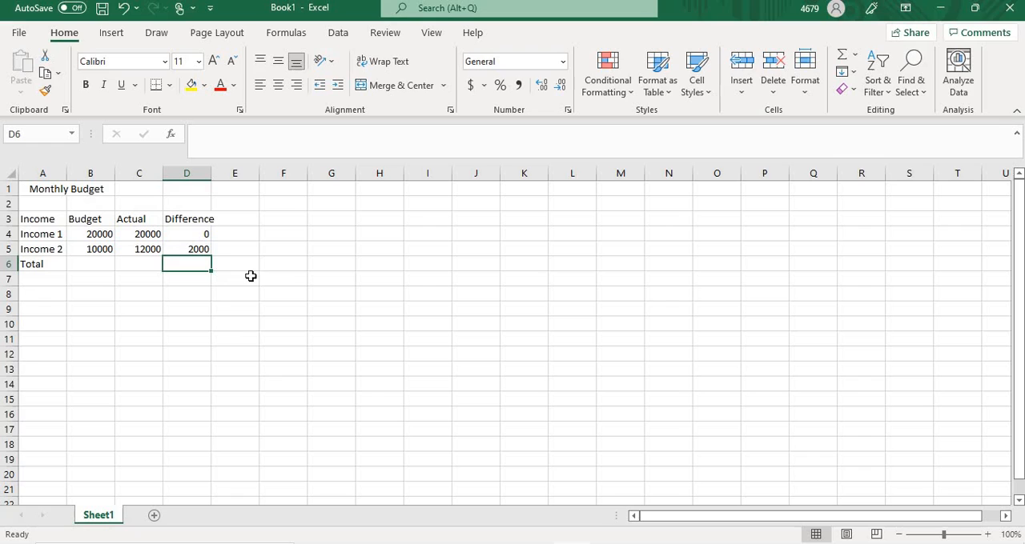
Step: Calculate the total budgeted income in cell B6 with the formula =B4+B5
{"action": "left_click", "coordinate": [90, 264]}
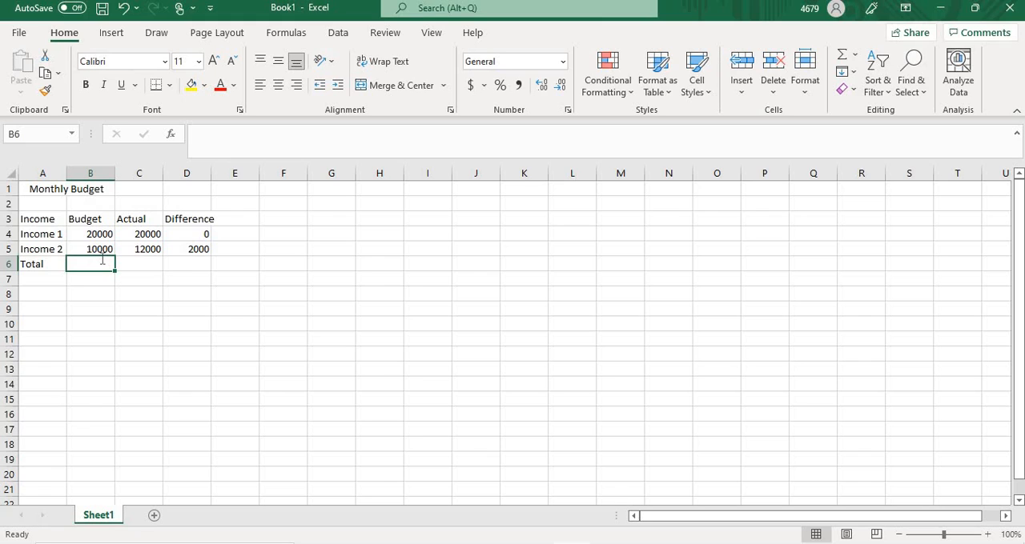
{"action": "type", "text": "="}
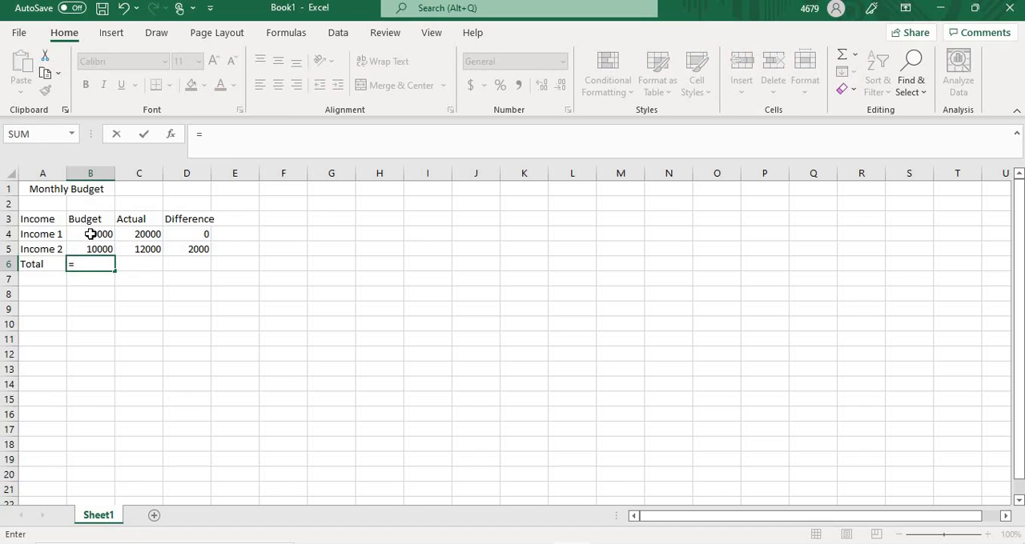
{"action": "left_click", "coordinate": [90, 233]}
{"action": "type", "text": "+"}
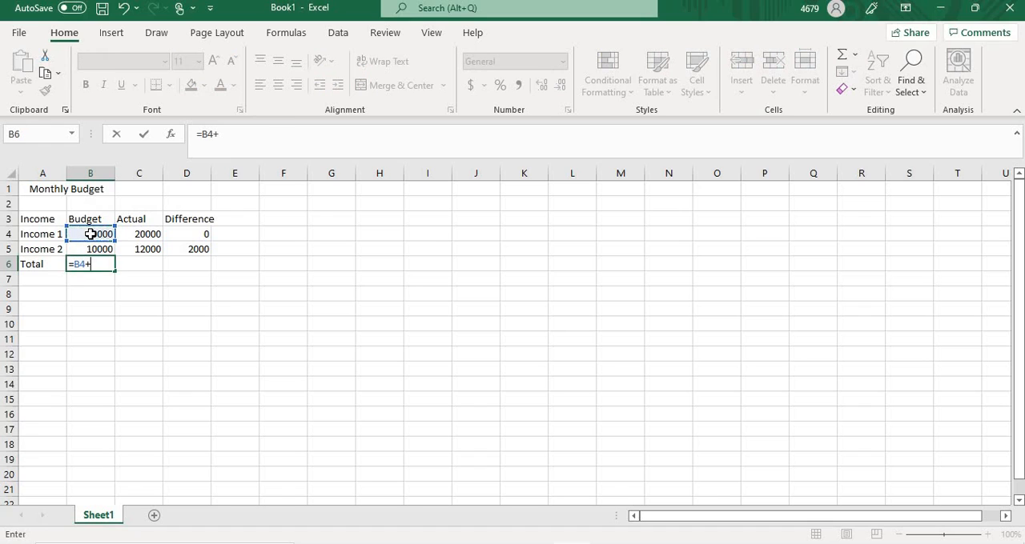
{"action": "left_click", "coordinate": [102, 249]}
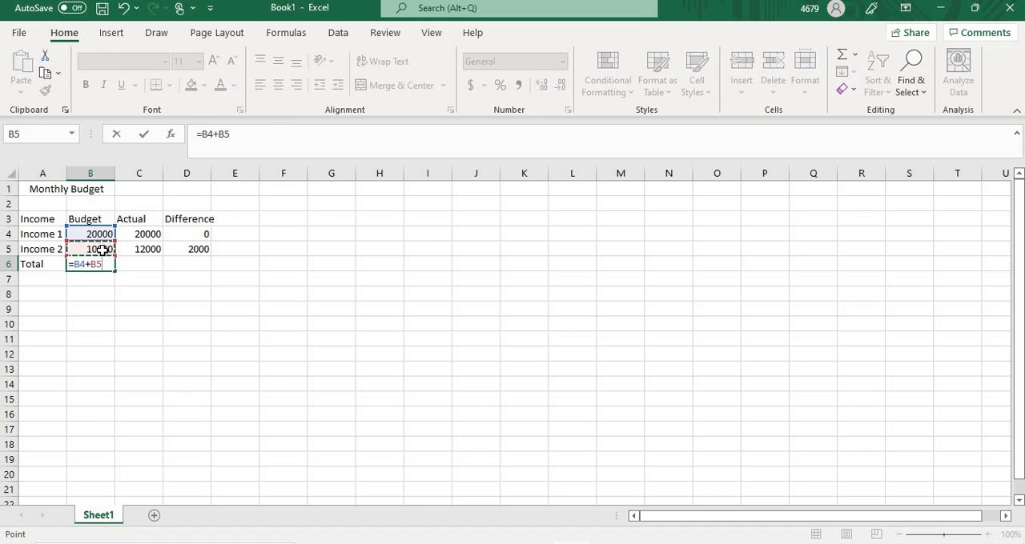
{"action": "key", "text": "Return"}
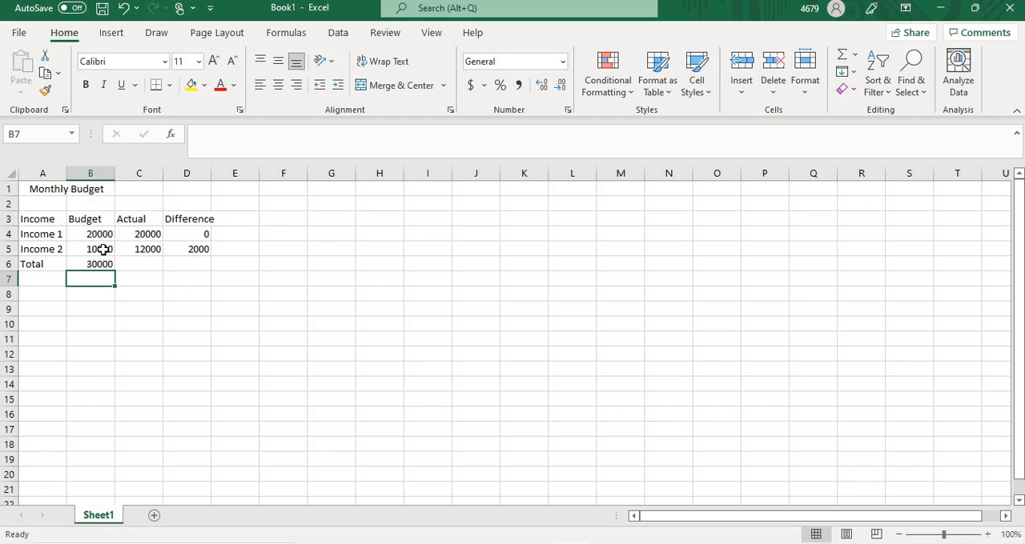
Step: Fill the total formula from cell B6 across to C6 and D6 to total the Actual and Difference columns
{"action": "left_click", "coordinate": [138, 279]}
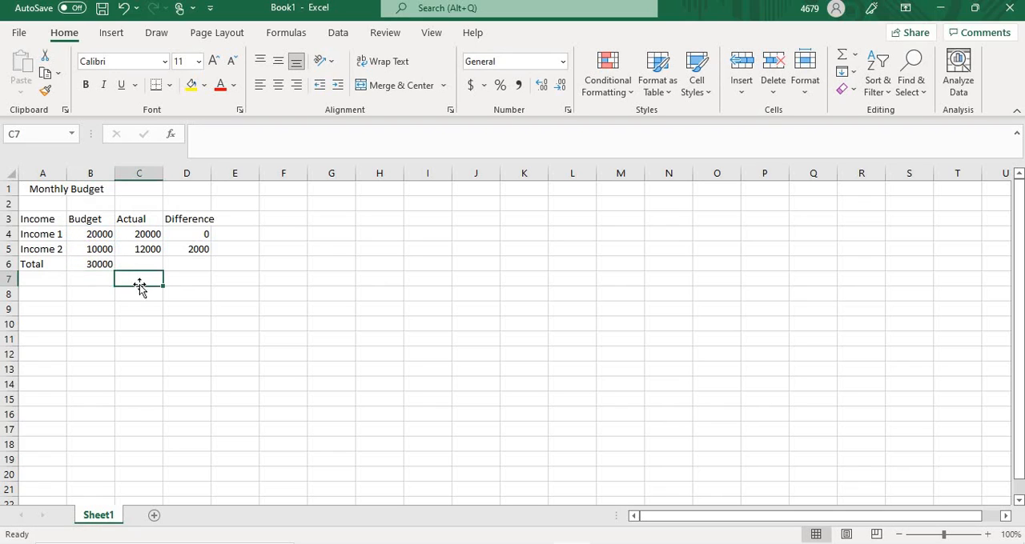
{"action": "left_click", "coordinate": [99, 265]}
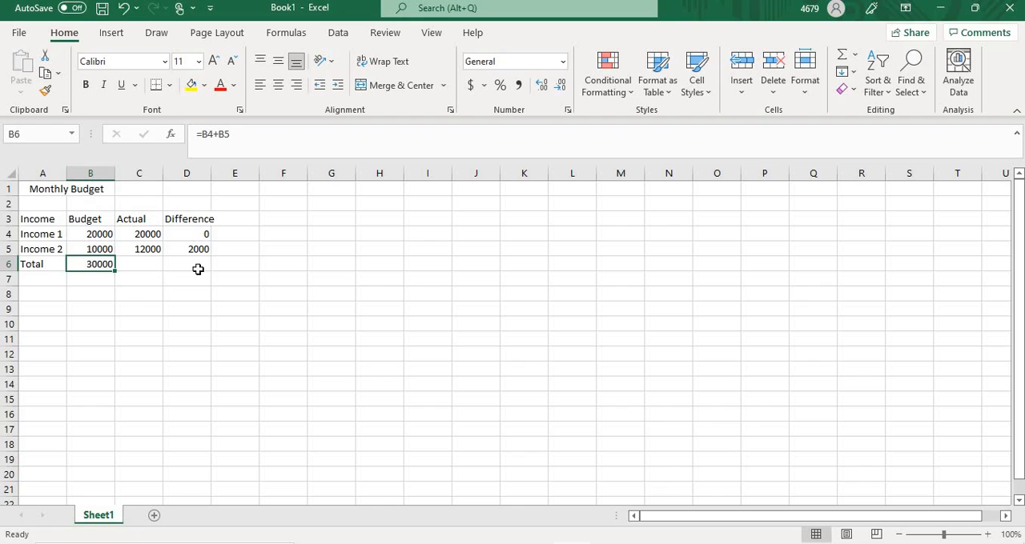
{"action": "left_click", "coordinate": [293, 273]}
{"action": "left_click", "coordinate": [122, 277]}
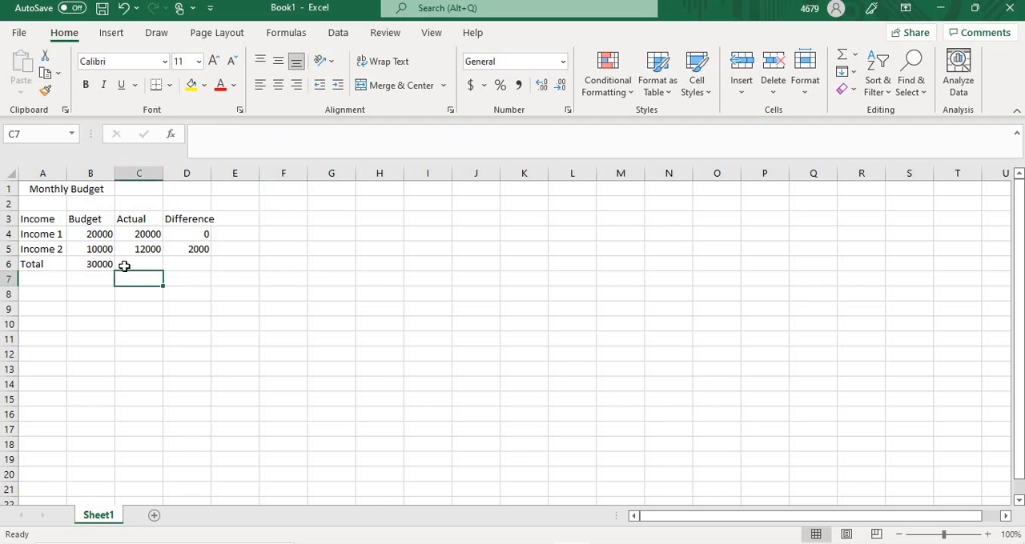
{"action": "left_click", "coordinate": [144, 264]}
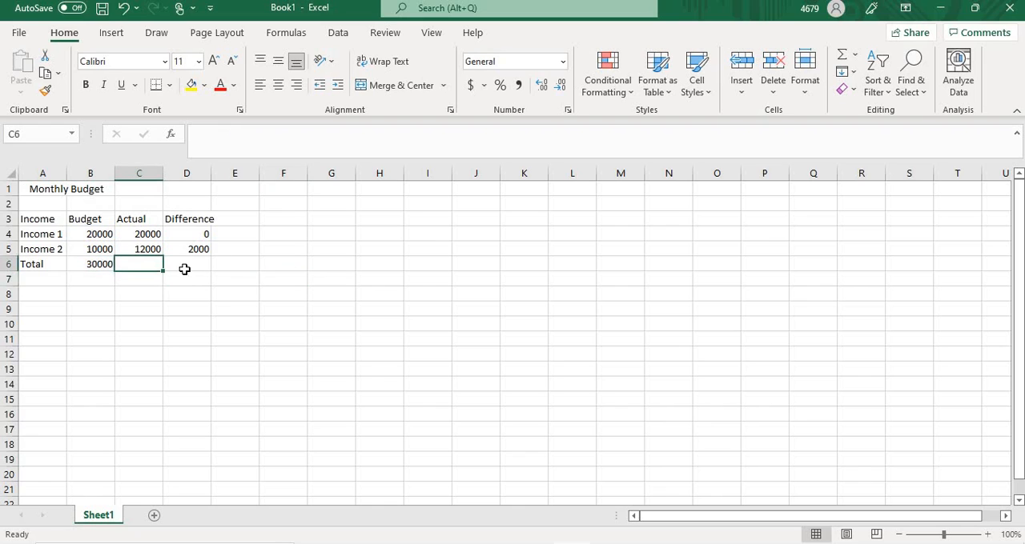
{"action": "left_click", "coordinate": [194, 265]}
{"action": "left_click", "coordinate": [92, 266]}
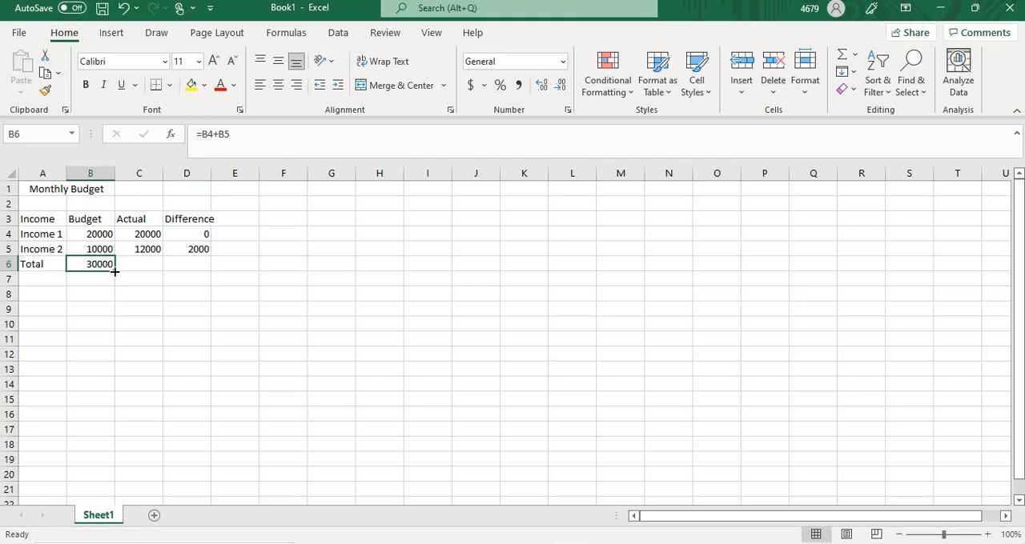
{"action": "left_click_drag", "start_coordinate": [115, 271], "coordinate": [190, 272]}
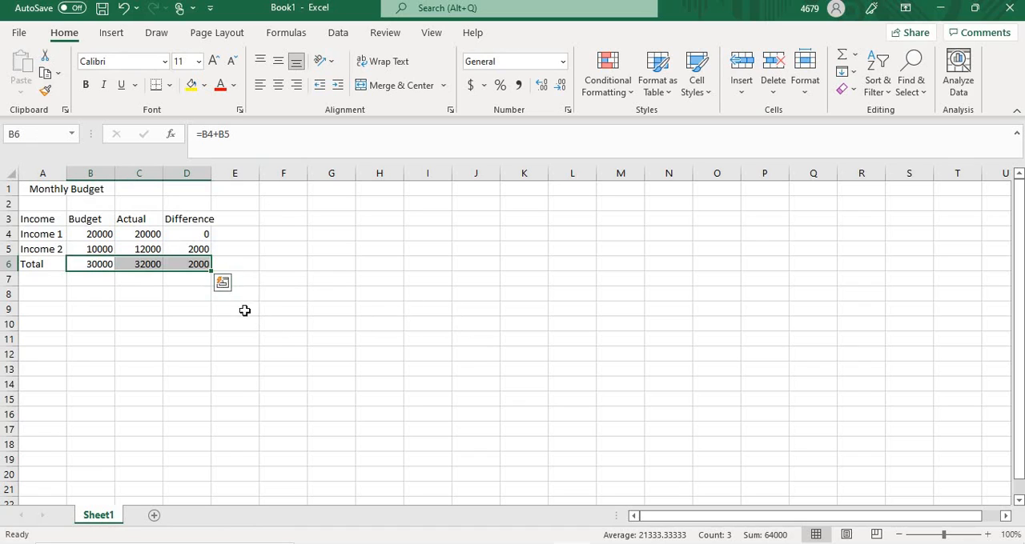
Step: Enter the section heading "Expenses" in cell A8, below the income table
{"action": "left_click", "coordinate": [34, 295]}
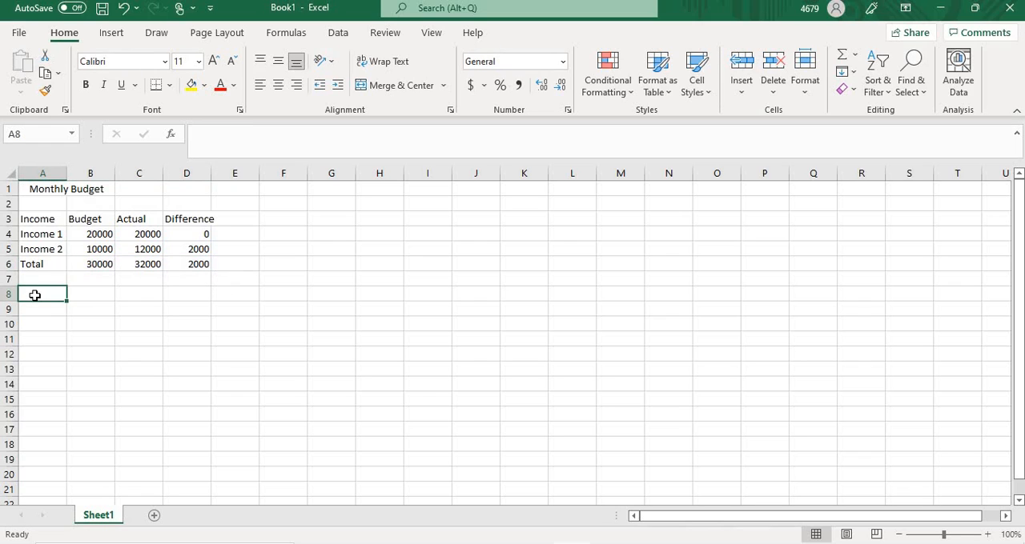
{"action": "type", "text": "Exp"}
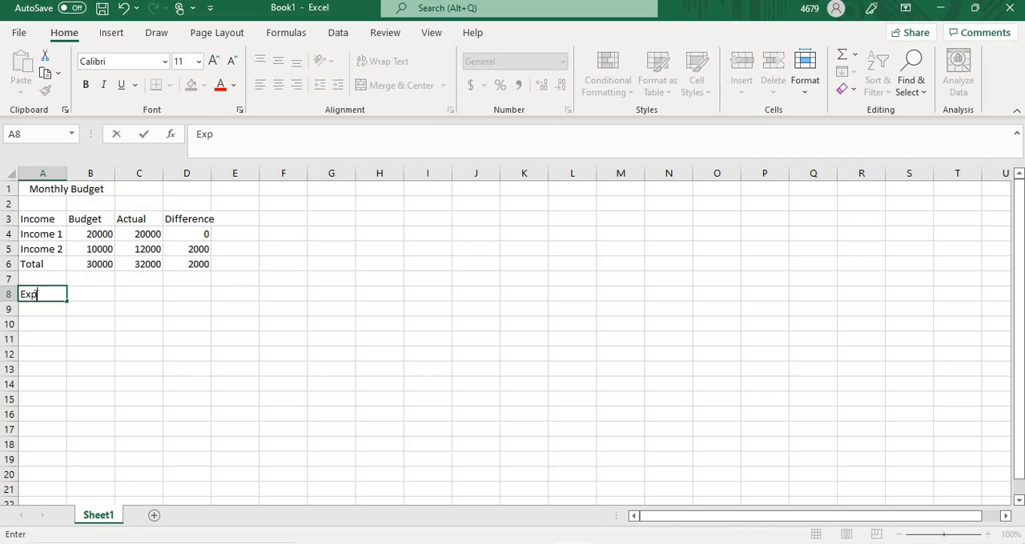
{"action": "type", "text": "enses"}
Step: List the expense labels Water, Light, Cable and Grocery in cells A9 to A12 under the Expenses heading
{"action": "left_click", "coordinate": [42, 307]}
{"action": "type", "text": "Water"}
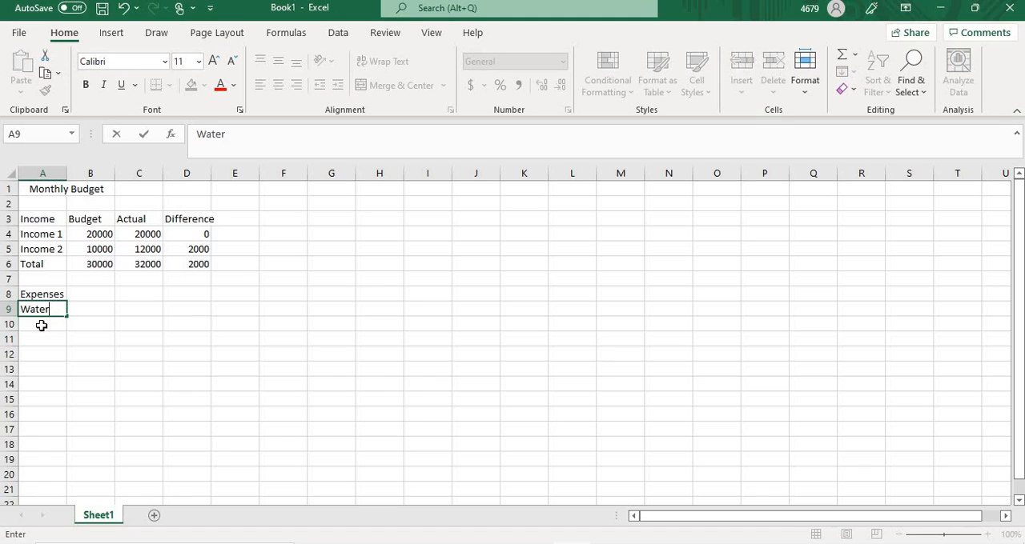
{"action": "left_click", "coordinate": [42, 326]}
{"action": "type", "text": "Li"}
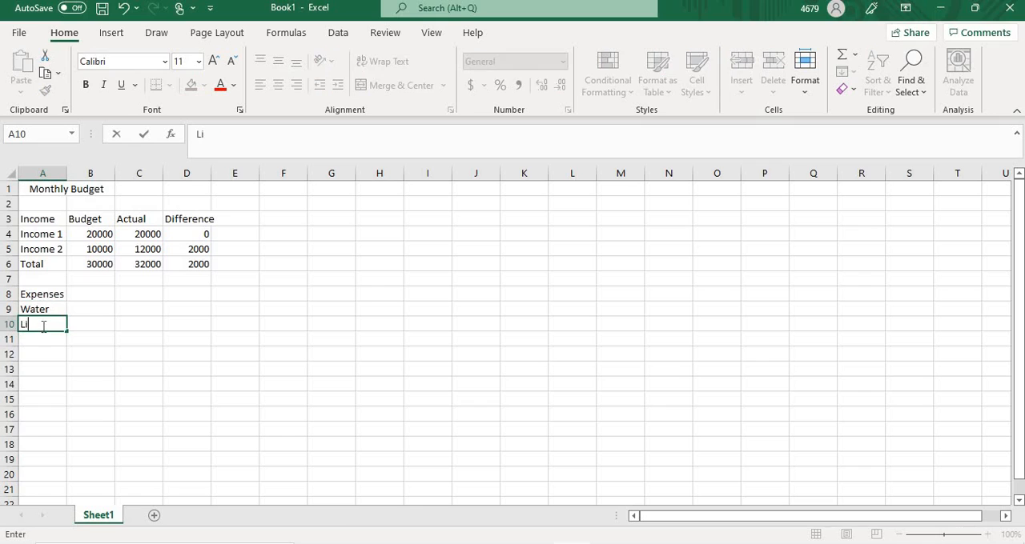
{"action": "type", "text": "ght"}
{"action": "left_click", "coordinate": [40, 340]}
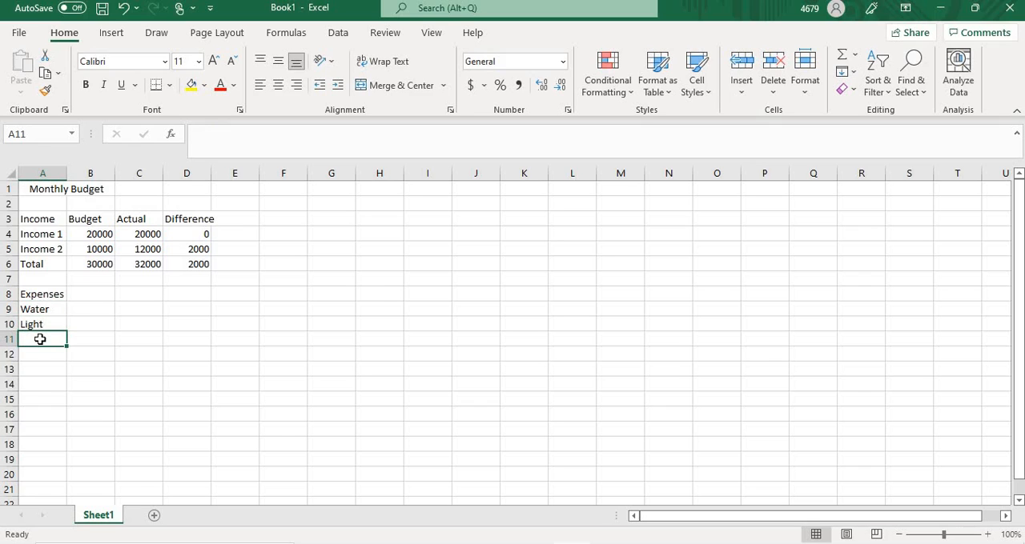
{"action": "type", "text": "Cabl"}
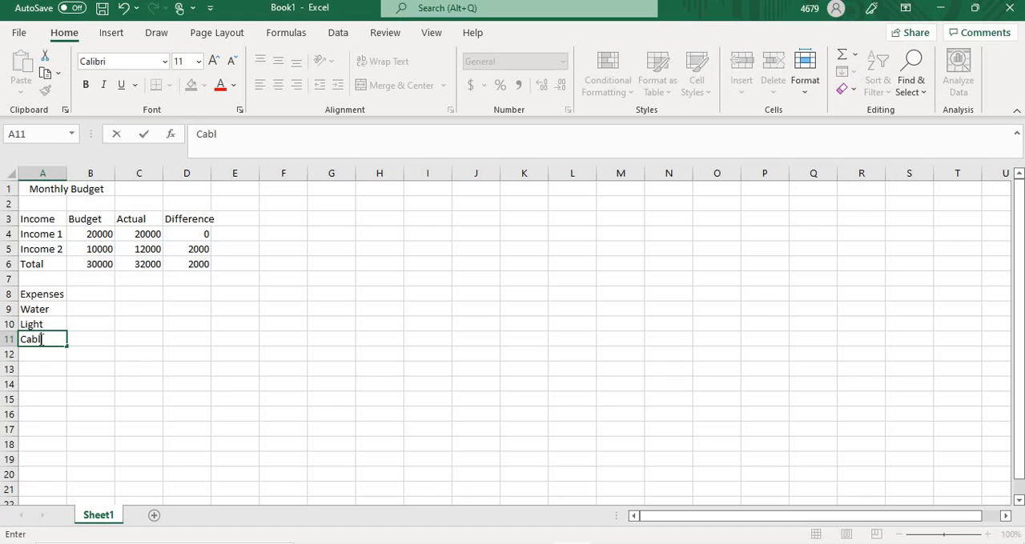
{"action": "type", "text": "e"}
{"action": "left_click", "coordinate": [48, 352]}
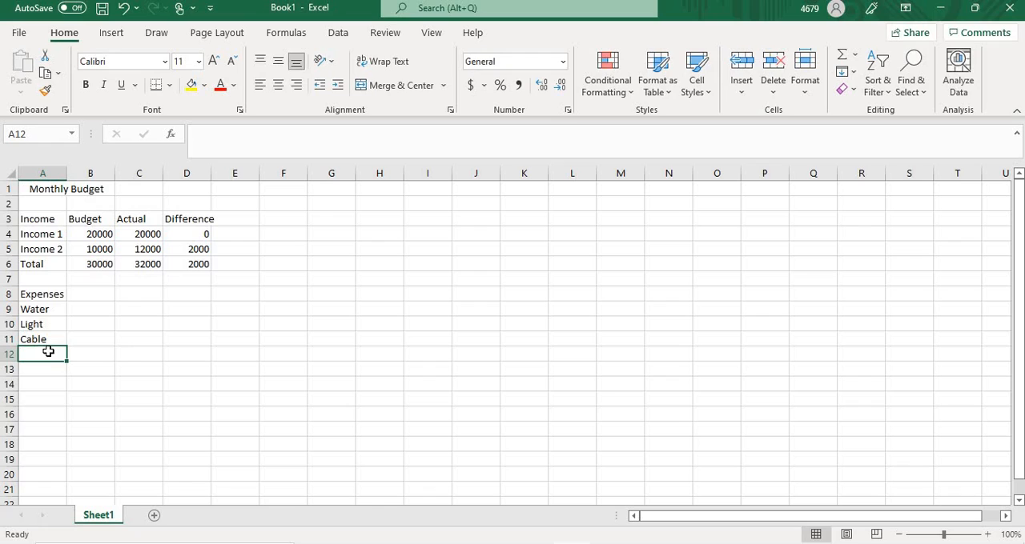
{"action": "type", "text": "Gr"}
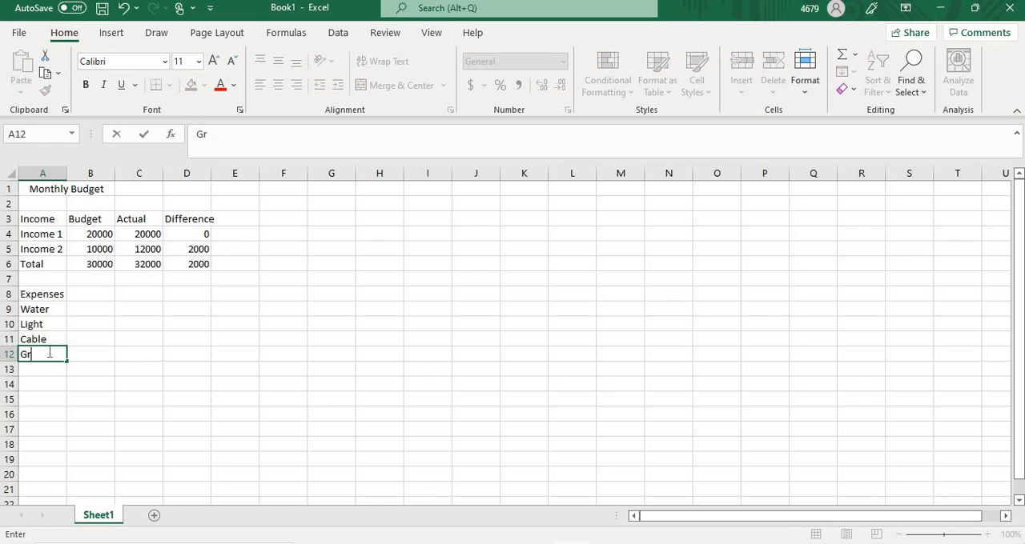
{"action": "type", "text": "ocery"}
Step: Enter the budgeted expense amounts in B9 to B12: Water 500, Light 700, Cable 400 and Grocery 1000
{"action": "left_click", "coordinate": [96, 313]}
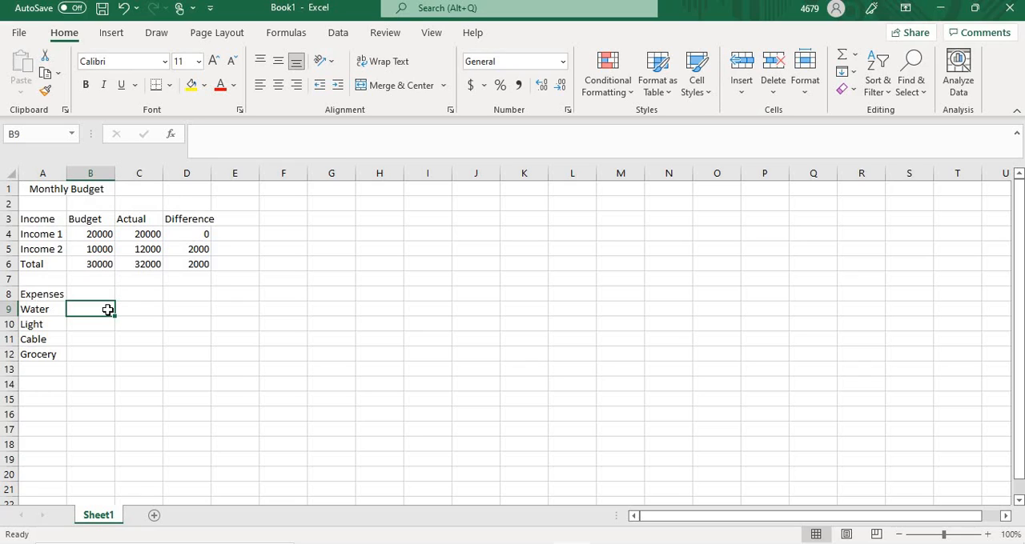
{"action": "type", "text": "5"}
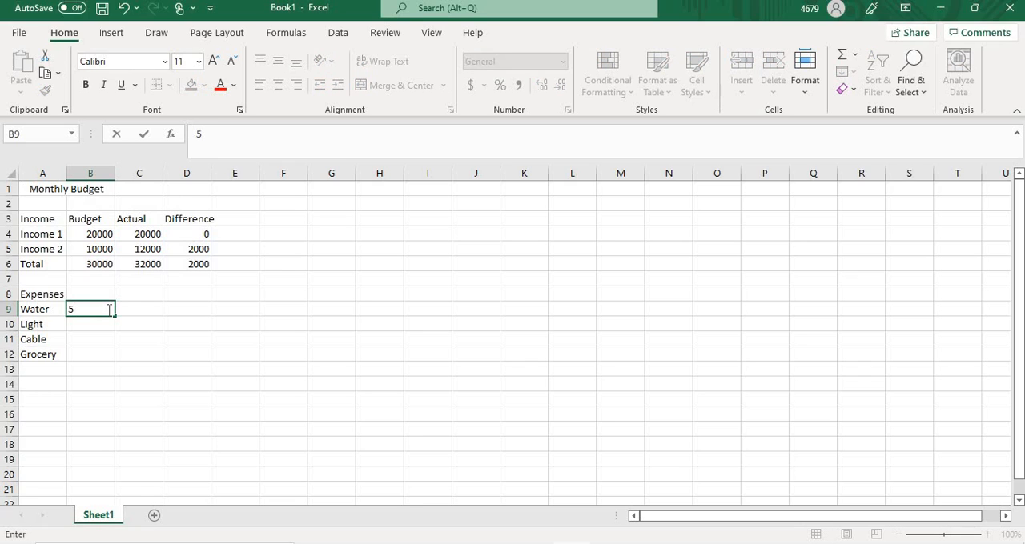
{"action": "type", "text": "00"}
{"action": "left_click", "coordinate": [110, 326]}
{"action": "type", "text": "7000"}
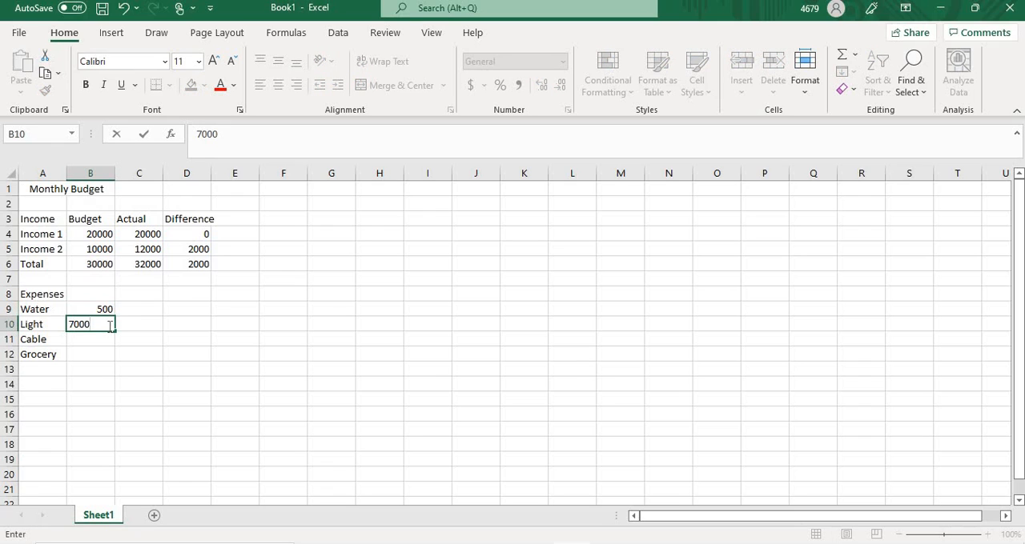
{"action": "key", "text": "BackSpace"}
{"action": "left_click", "coordinate": [89, 344]}
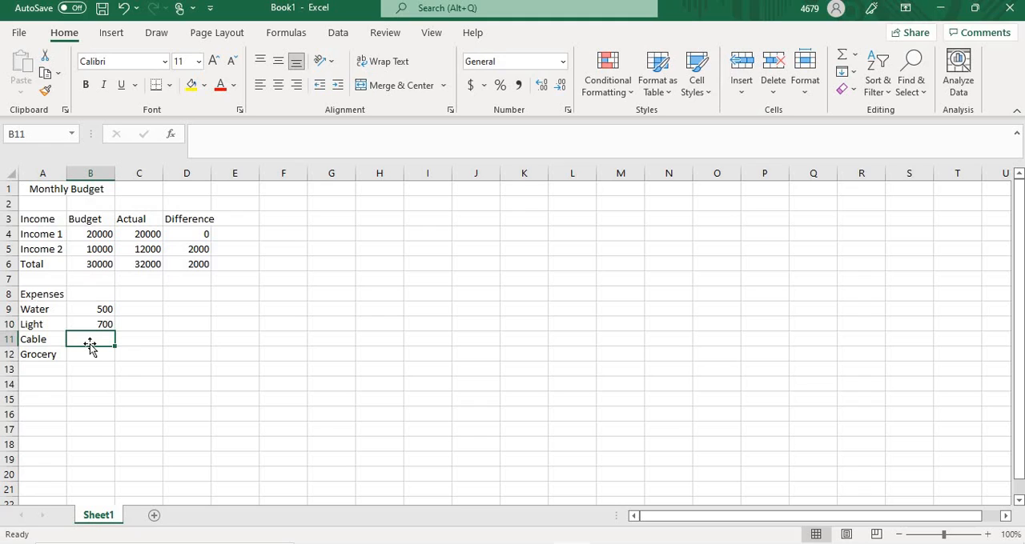
{"action": "type", "text": "400"}
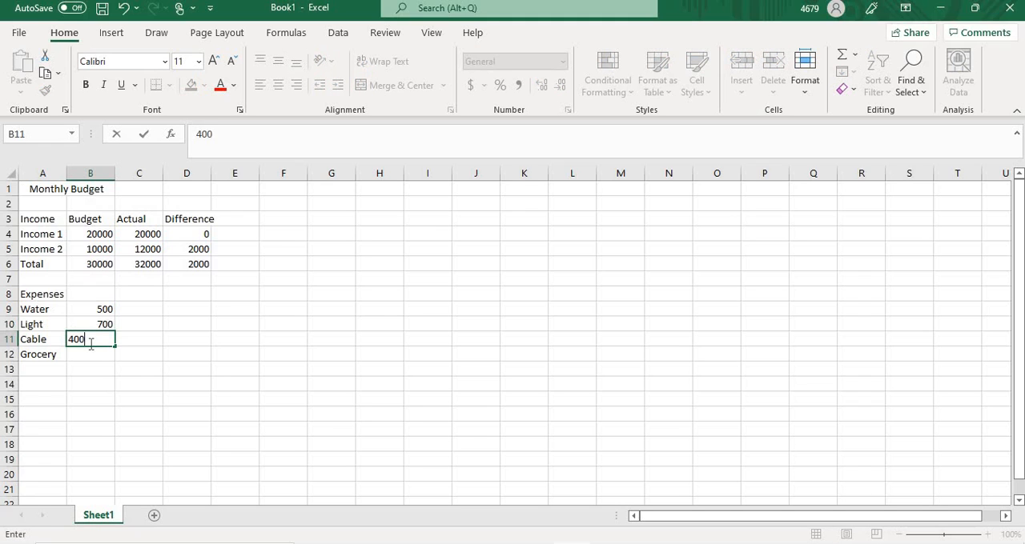
{"action": "left_click", "coordinate": [107, 354]}
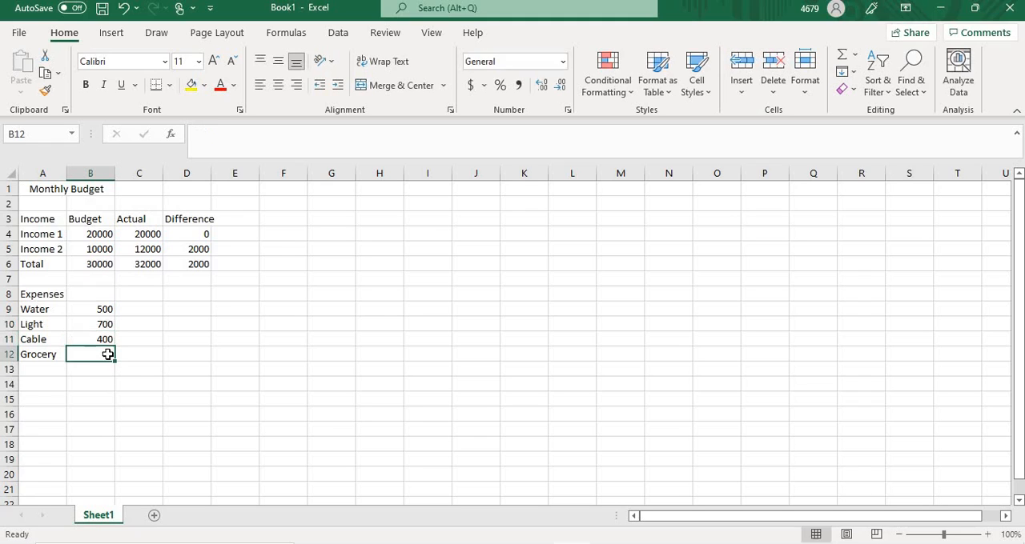
{"action": "type", "text": "1000"}
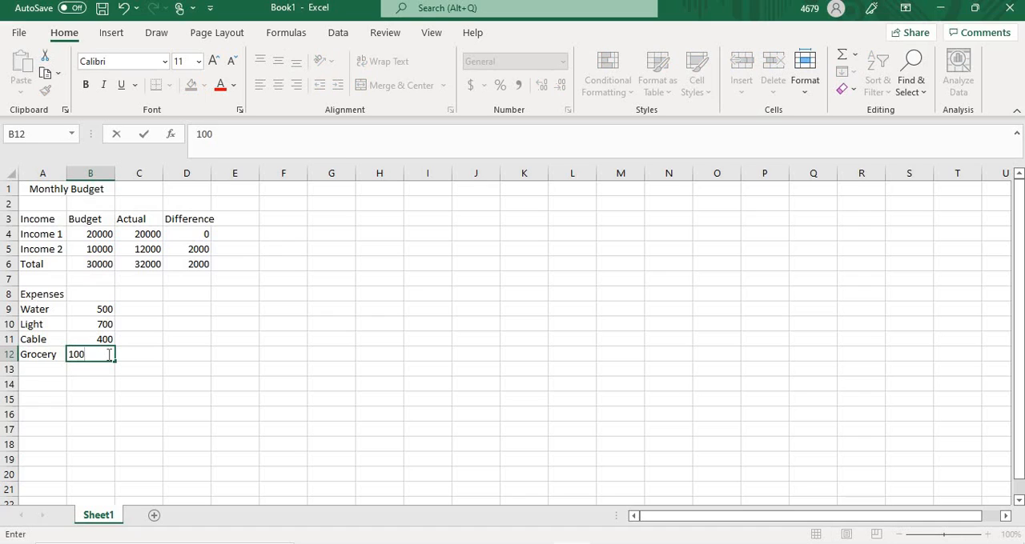
{"action": "left_click", "coordinate": [231, 354]}
{"action": "left_click", "coordinate": [42, 373]}
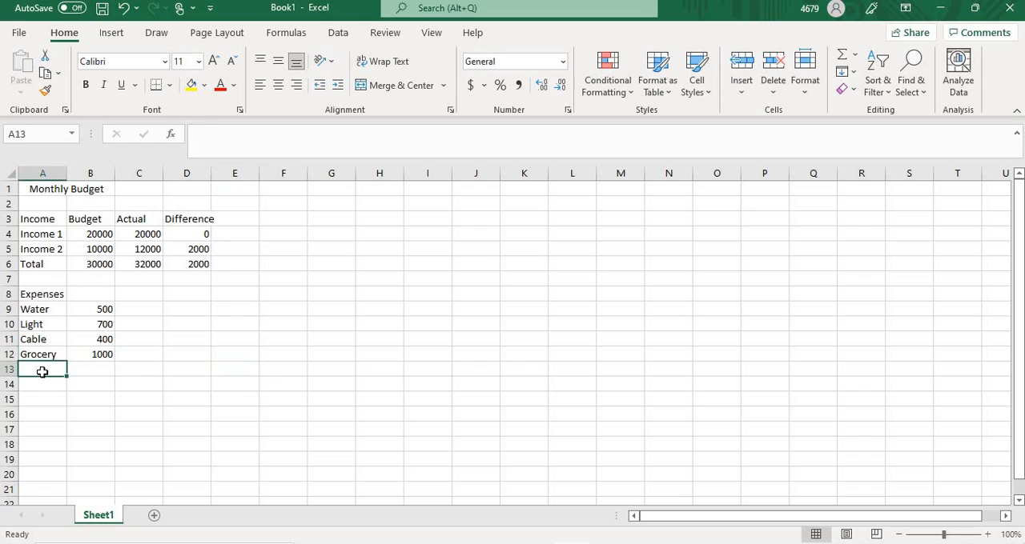
Step: Enter the label "Total" in cell A13 below the expense labels
{"action": "type", "text": "T"}
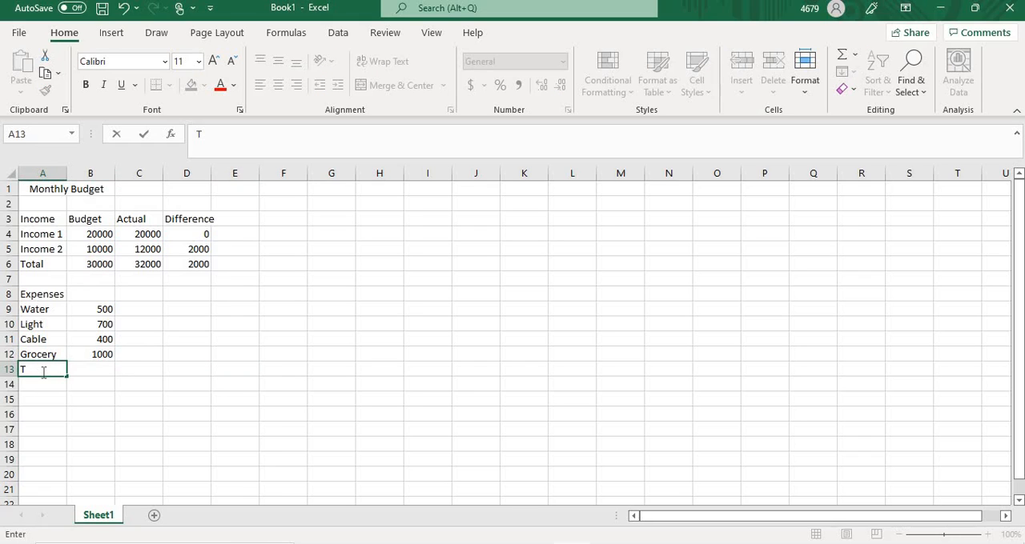
{"action": "type", "text": "otal"}
{"action": "left_click", "coordinate": [170, 381]}
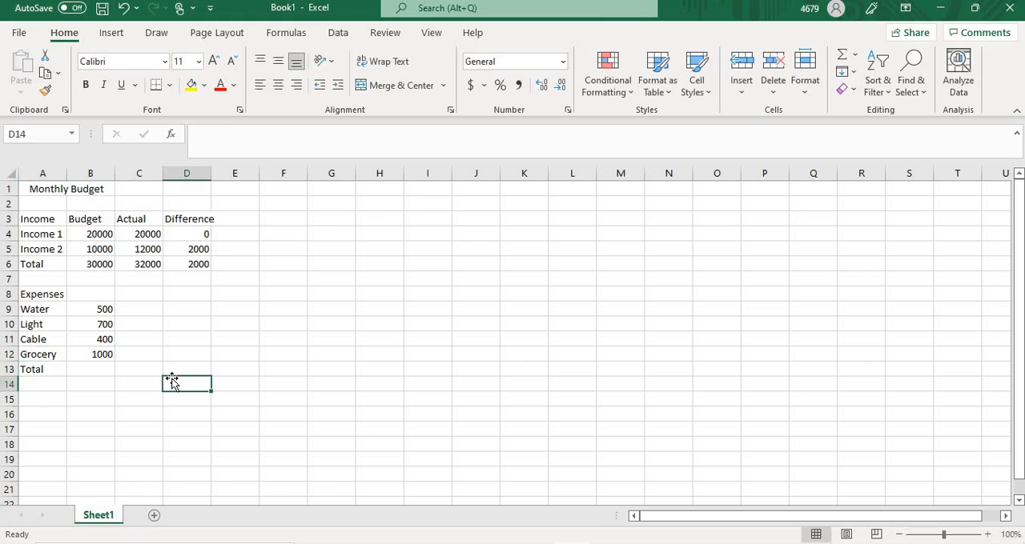
Step: Total the budgeted expenses in cell B13 with the formula =B9+B10+B11+B12
{"action": "left_click", "coordinate": [98, 369]}
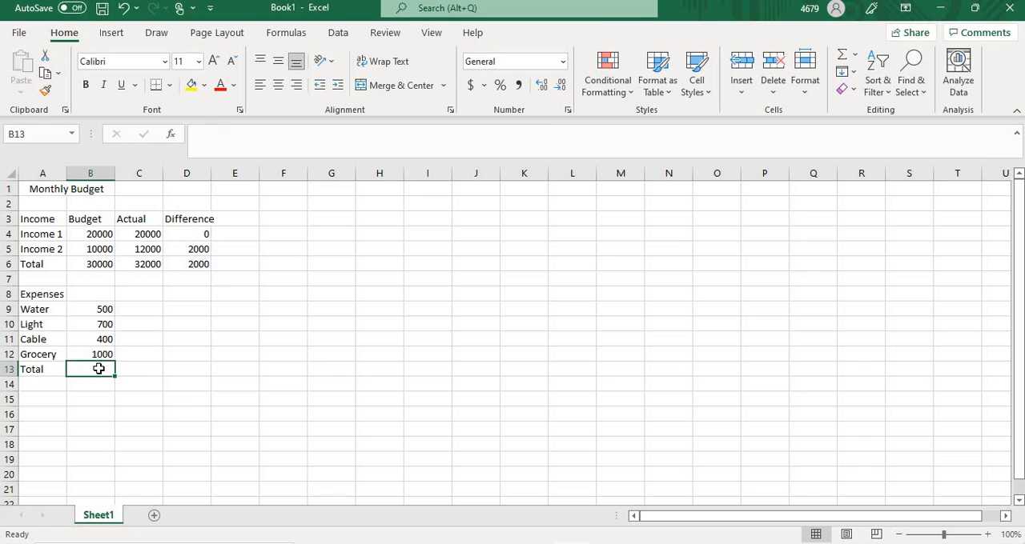
{"action": "type", "text": "="}
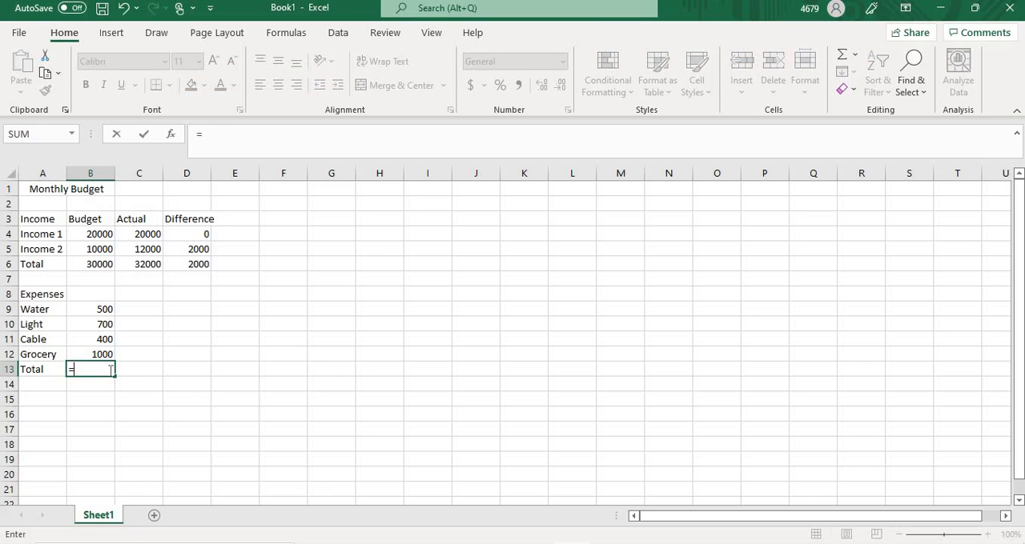
{"action": "left_click", "coordinate": [99, 309]}
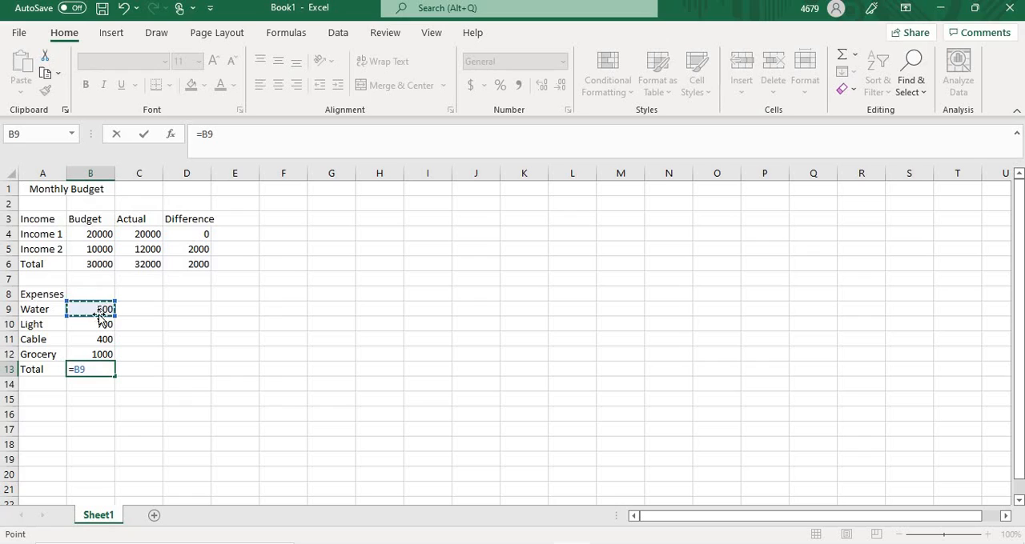
{"action": "type", "text": "+"}
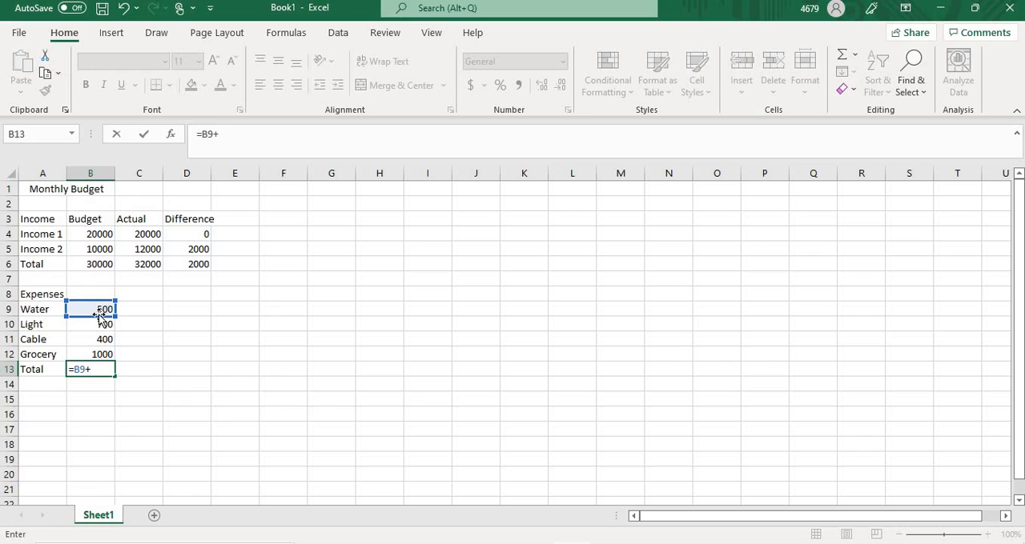
{"action": "left_click", "coordinate": [98, 322]}
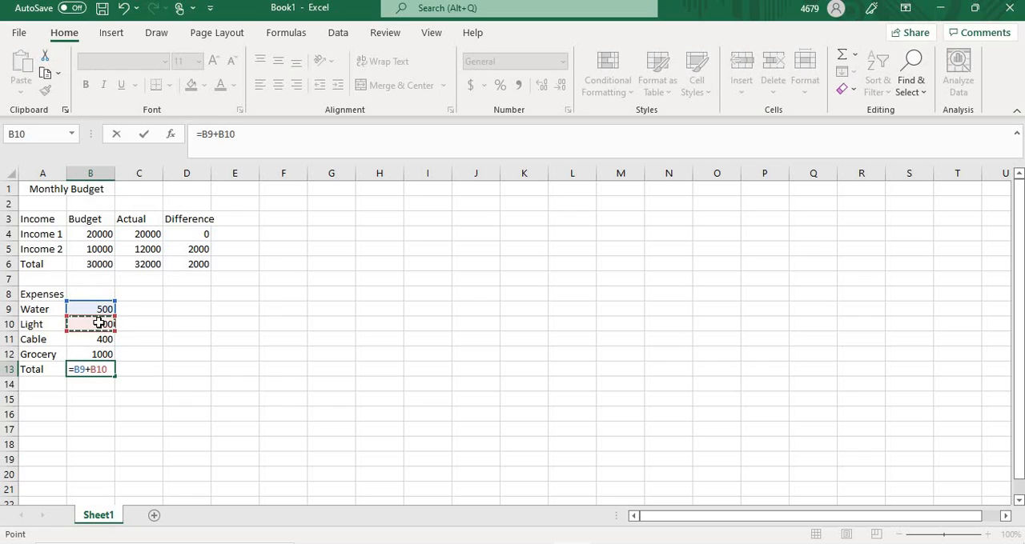
{"action": "type", "text": "+"}
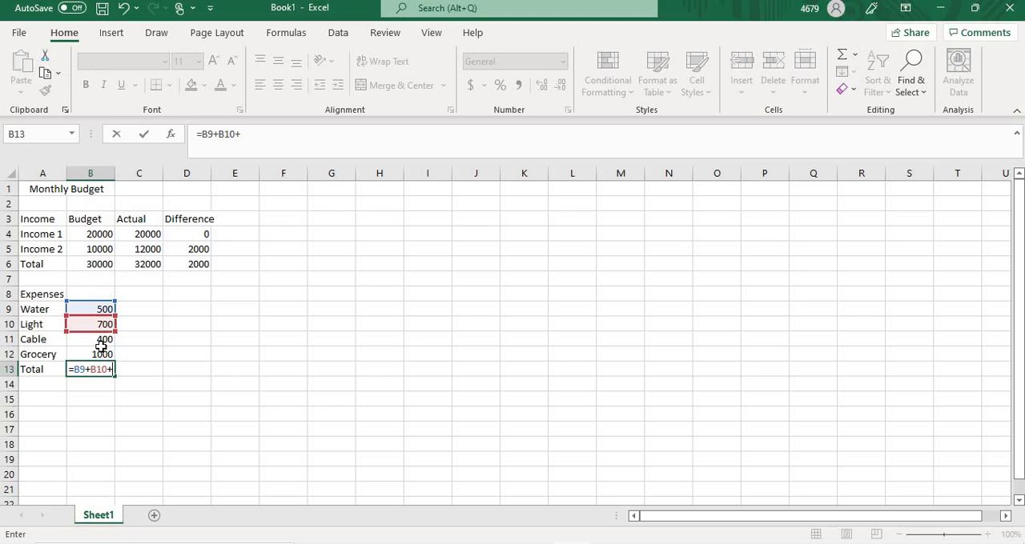
{"action": "left_click", "coordinate": [104, 339]}
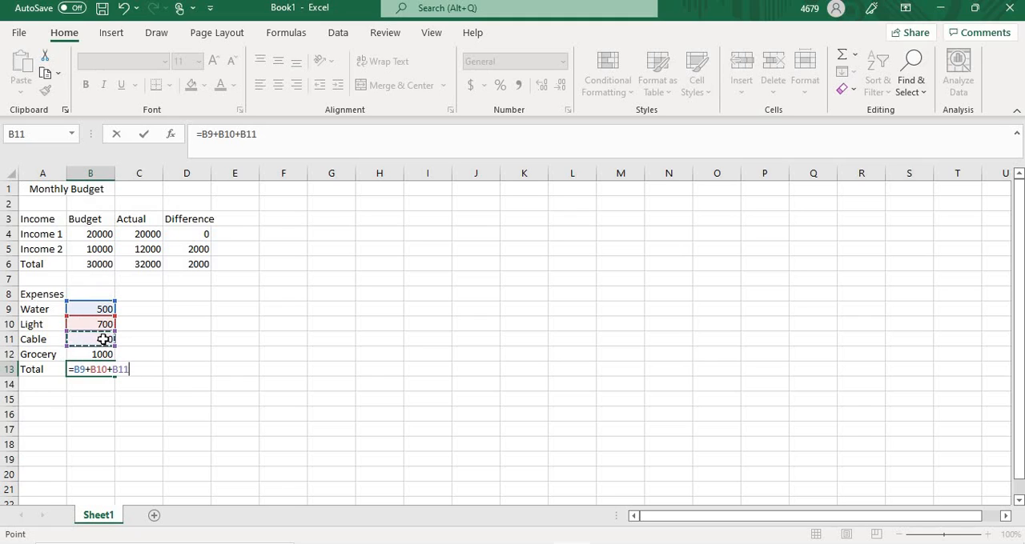
{"action": "type", "text": "+"}
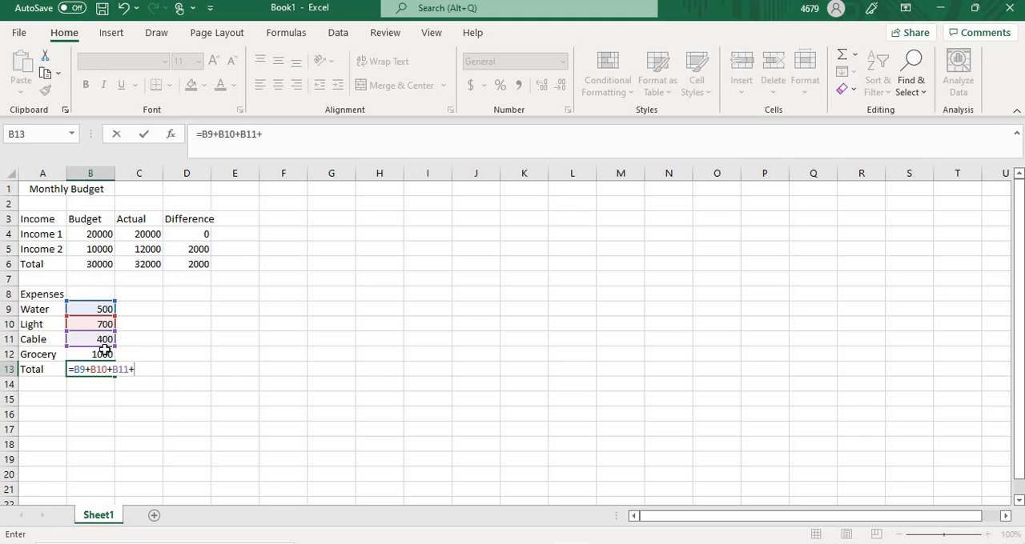
{"action": "left_click", "coordinate": [103, 354]}
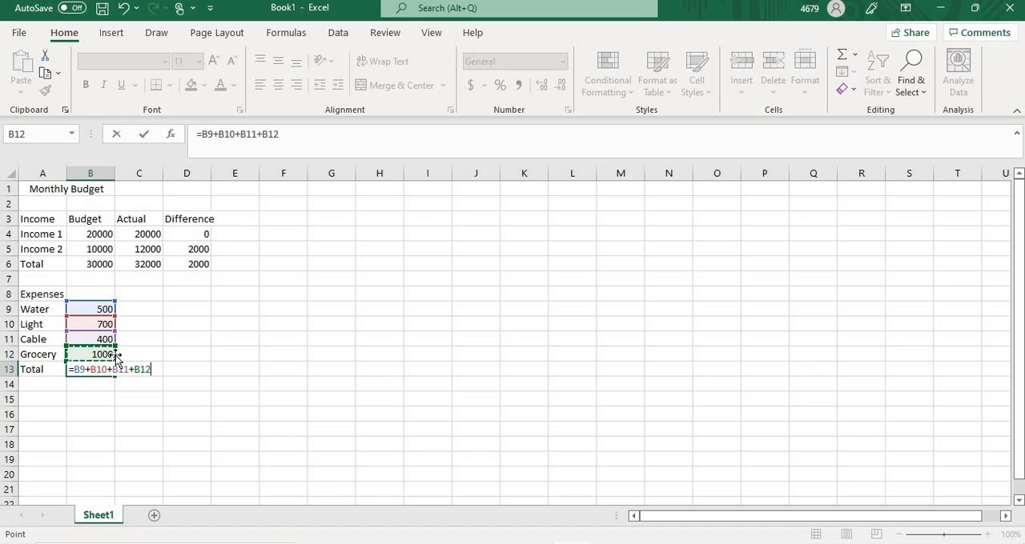
{"action": "key", "text": "Return"}
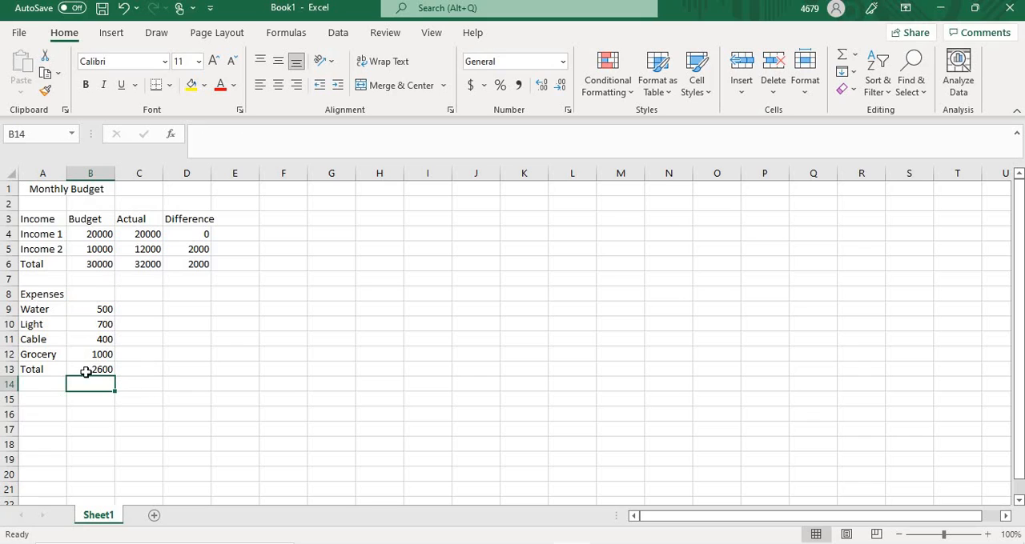
Step: Enter the label "Net Income" in cell A16, below the expenses table
{"action": "left_click", "coordinate": [35, 413]}
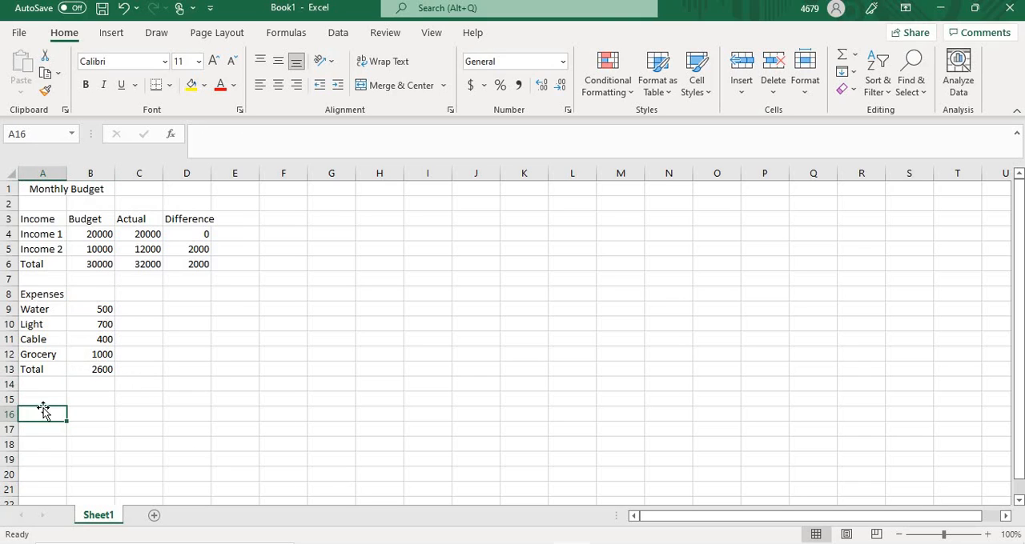
{"action": "type", "text": "Net Inc"}
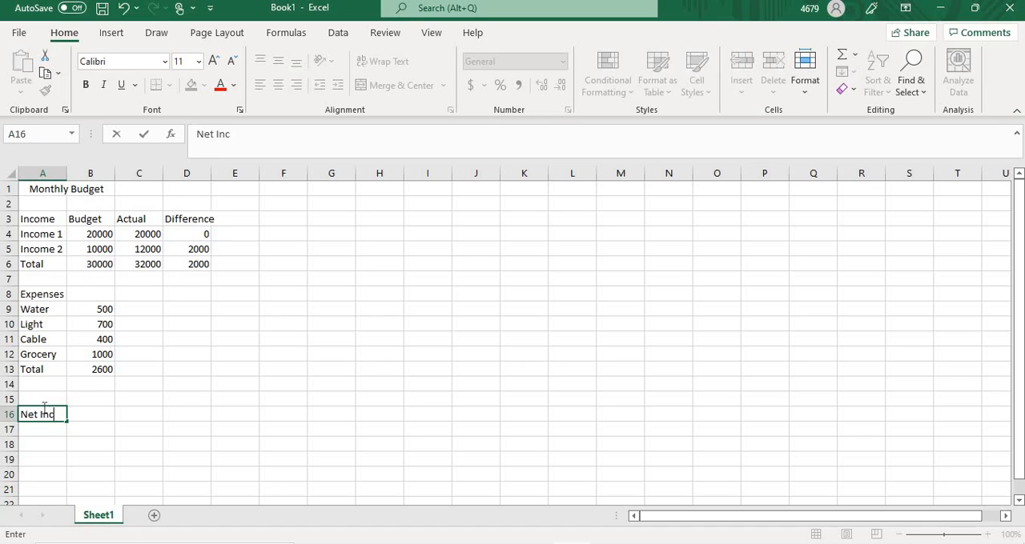
{"action": "type", "text": "ome"}
{"action": "left_click", "coordinate": [265, 309]}
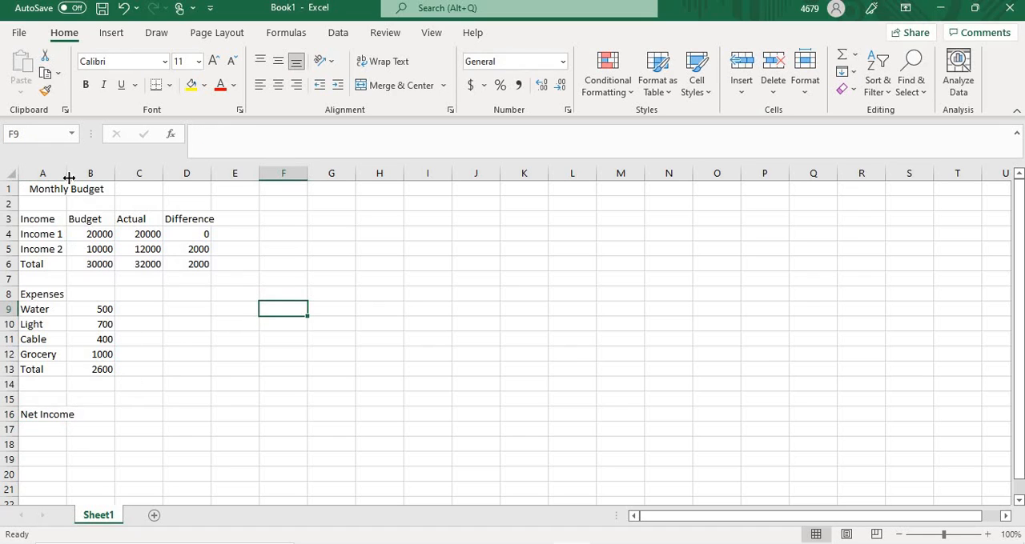
Step: Widen column A so that the "Net Income" label fits inside its cell
{"action": "left_click_drag", "start_coordinate": [64, 172], "coordinate": [110, 178]}
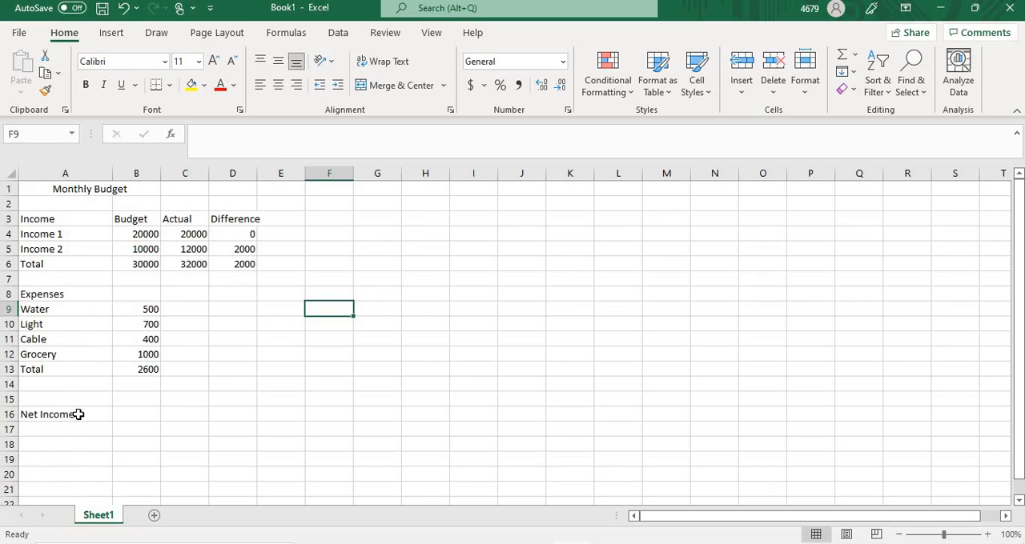
{"action": "left_click_drag", "start_coordinate": [113, 175], "coordinate": [89, 175]}
{"action": "left_click", "coordinate": [182, 435]}
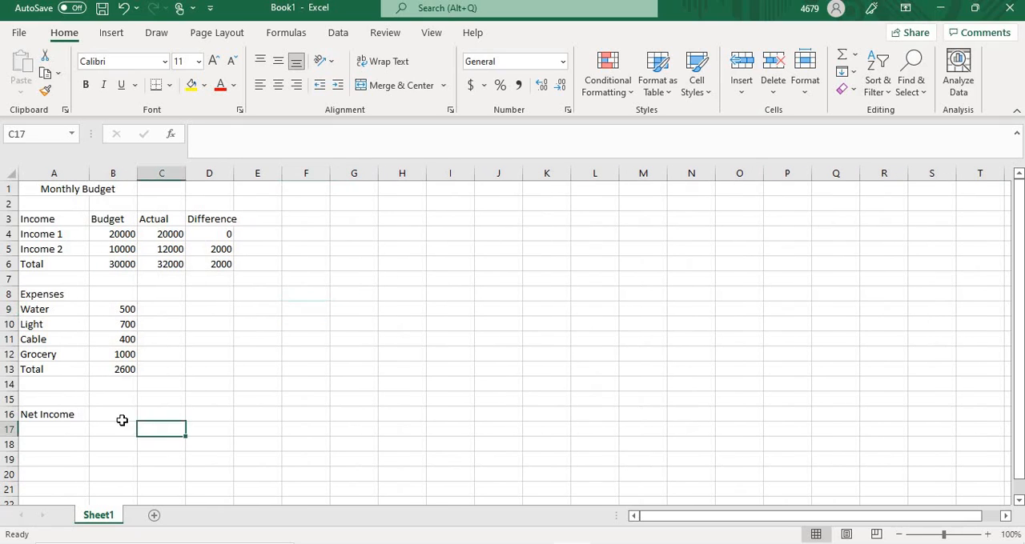
Step: Calculate the budgeted net income in cell B16 with the formula =B6-B13
{"action": "left_click", "coordinate": [117, 415]}
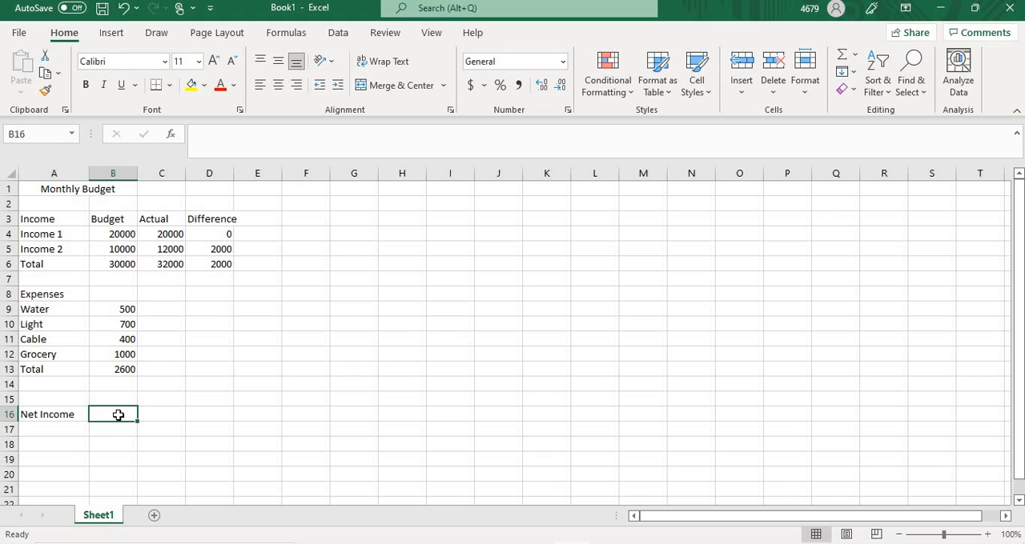
{"action": "type", "text": "="}
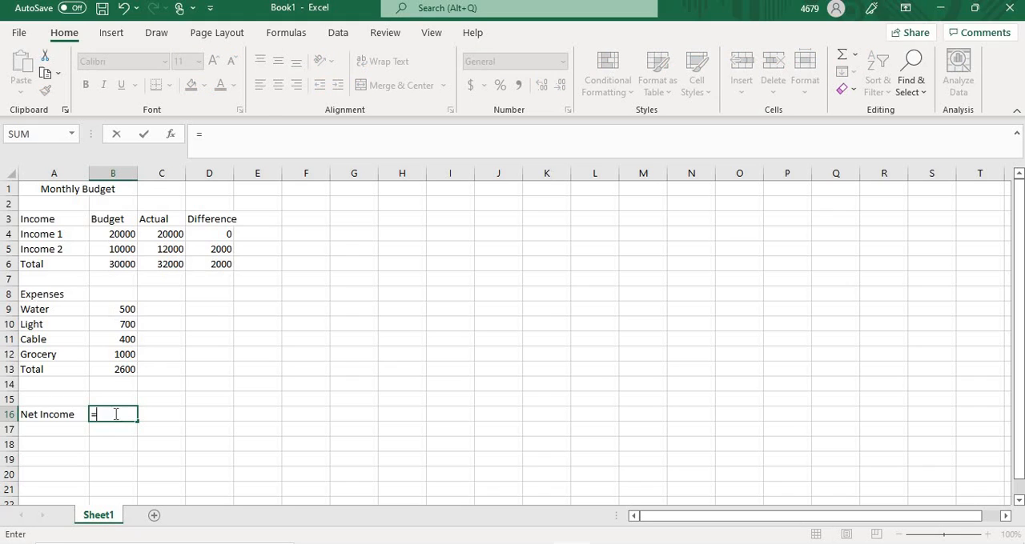
{"action": "left_click", "coordinate": [115, 264]}
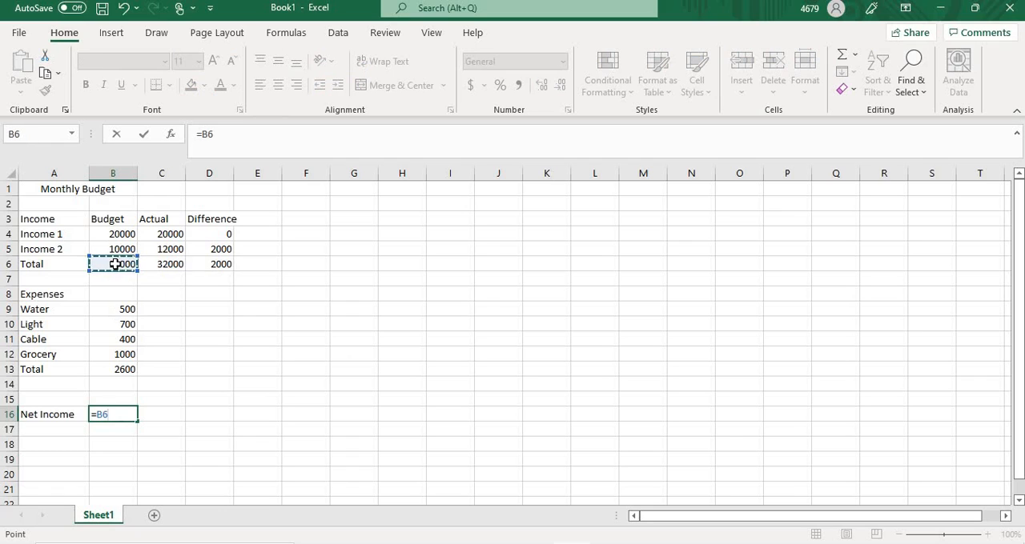
{"action": "type", "text": "-"}
{"action": "left_click", "coordinate": [113, 369]}
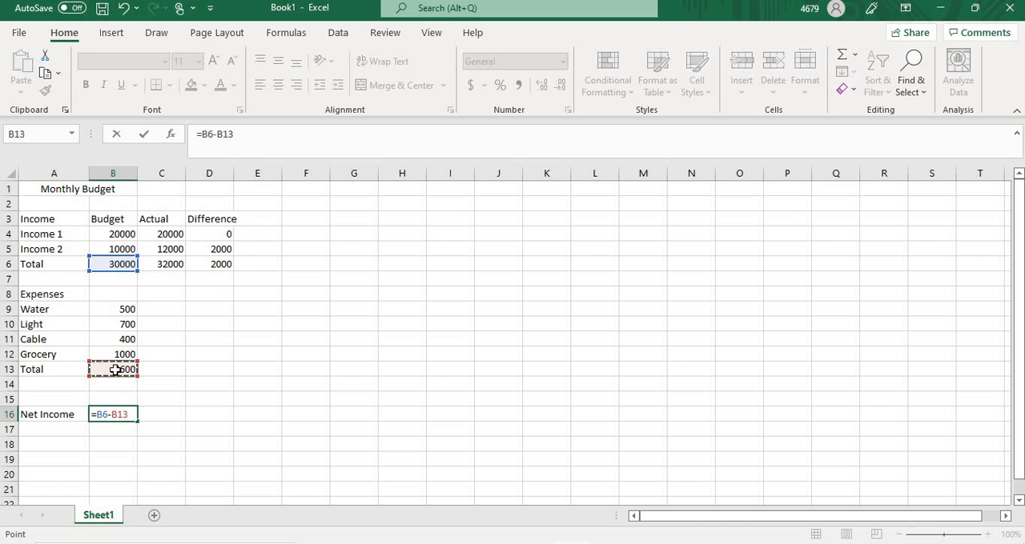
{"action": "key", "text": "Return"}
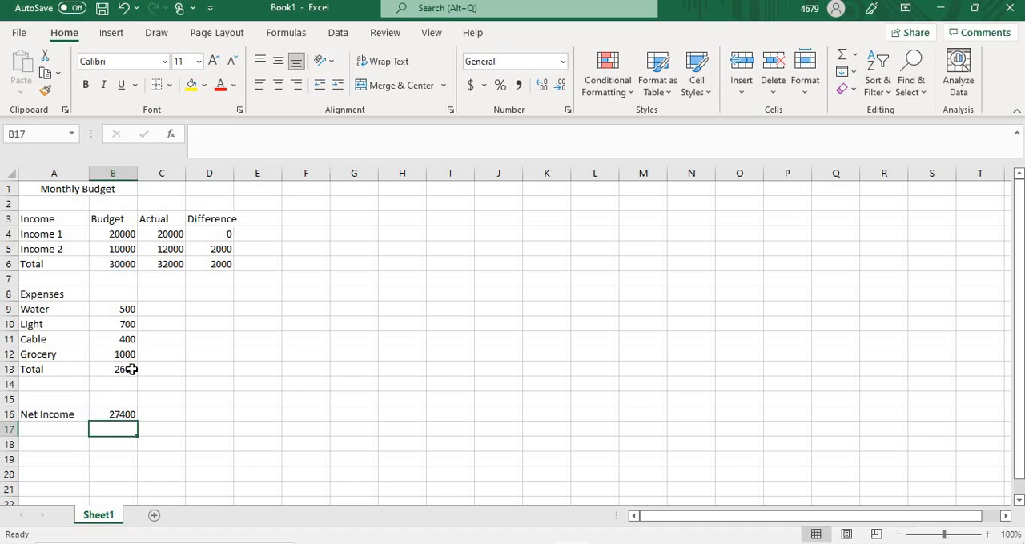
Step: Apply the comma number style to the amounts in the range B4 to D16
{"action": "left_click", "coordinate": [113, 234]}
{"action": "left_click_drag", "start_coordinate": [169, 234], "coordinate": [213, 411]}
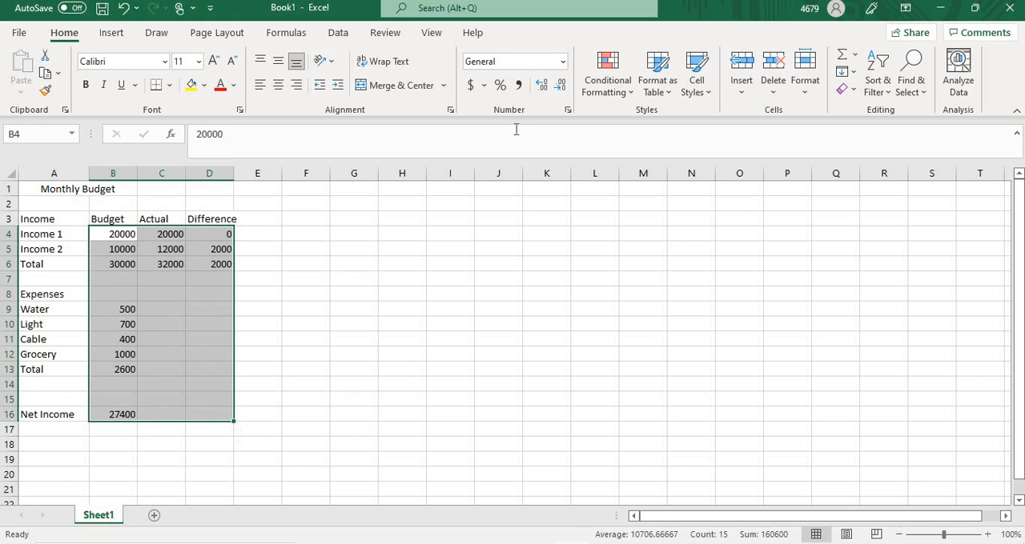
{"action": "left_click", "coordinate": [519, 86]}
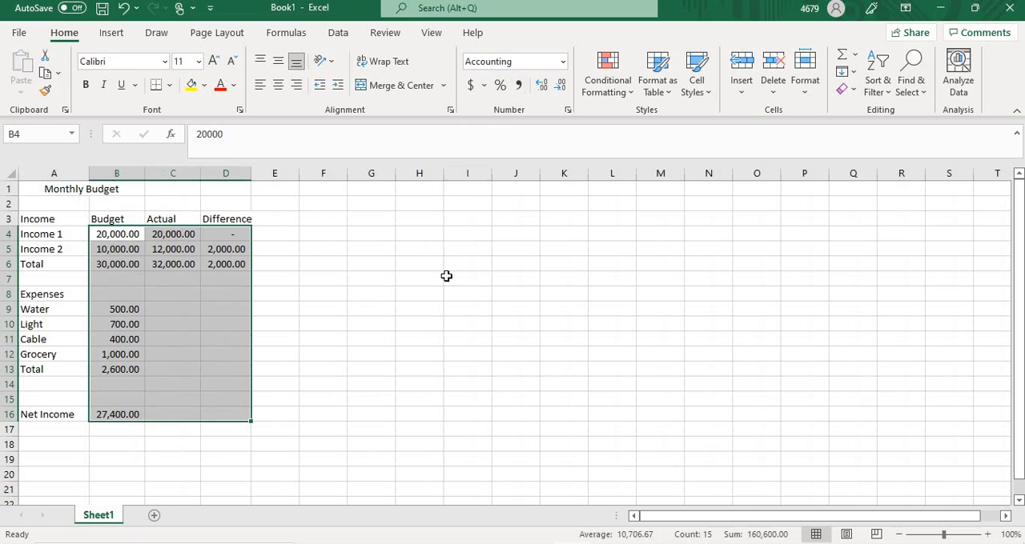
{"action": "left_click", "coordinate": [419, 326]}
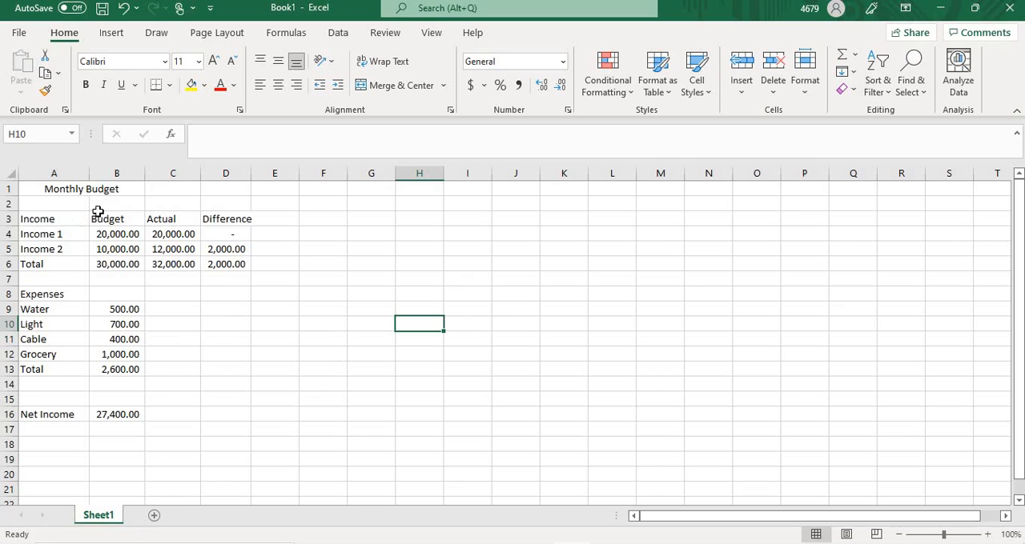
Step: Rename the Sheet1 worksheet as "January 2022"
{"action": "right_click", "coordinate": [105, 522]}
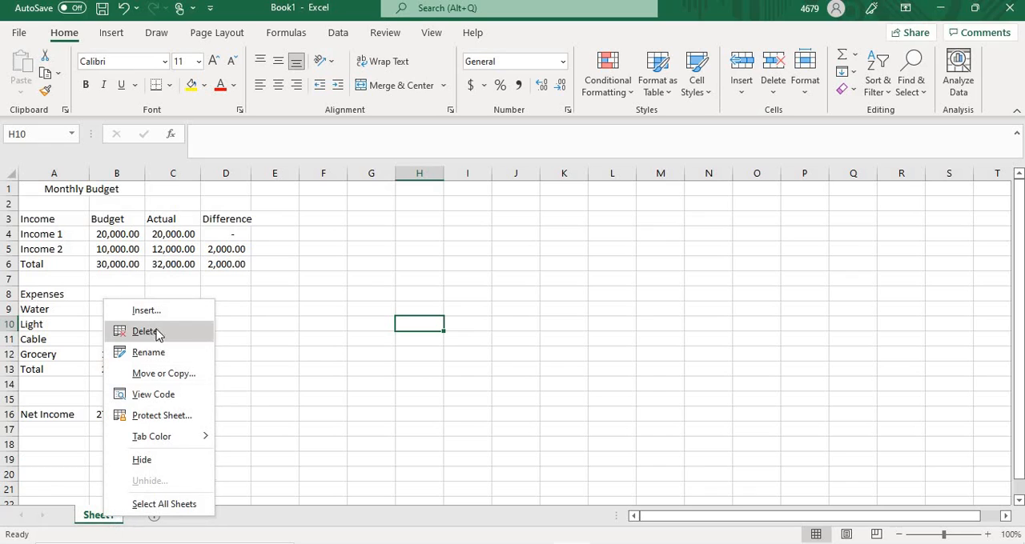
{"action": "left_click", "coordinate": [155, 353]}
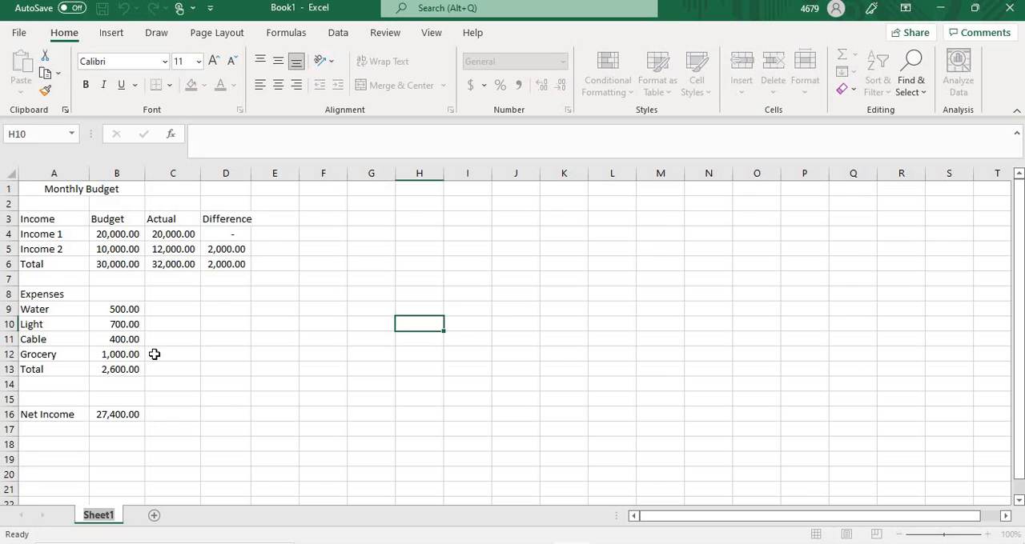
{"action": "type", "text": "Ja"}
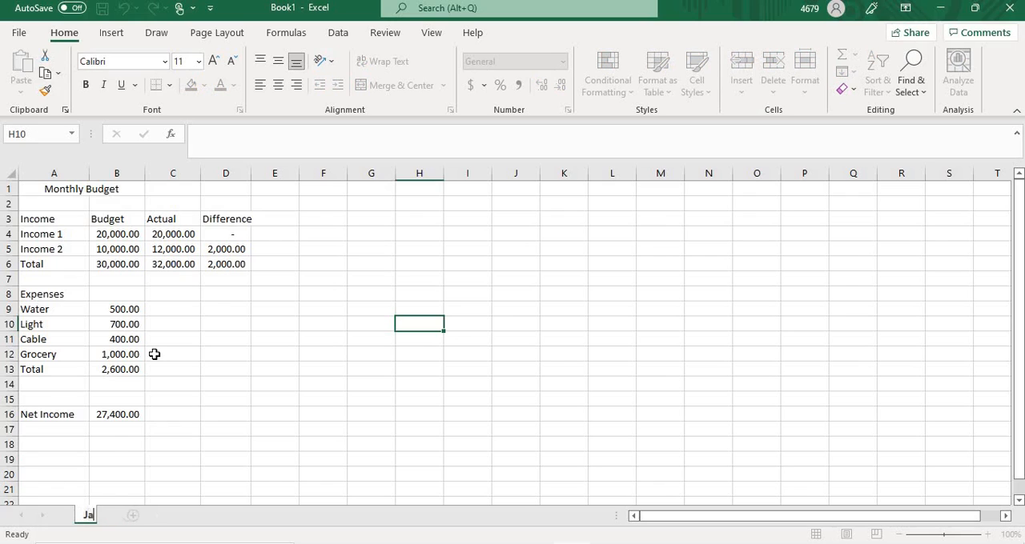
{"action": "type", "text": "nuary"}
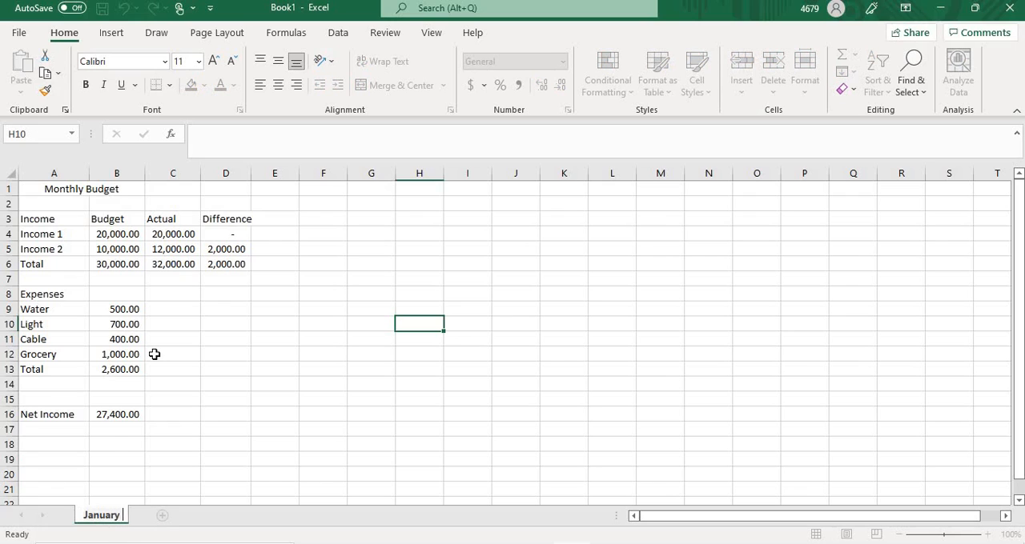
{"action": "key", "text": "Return"}
{"action": "type", "text": "2022"}
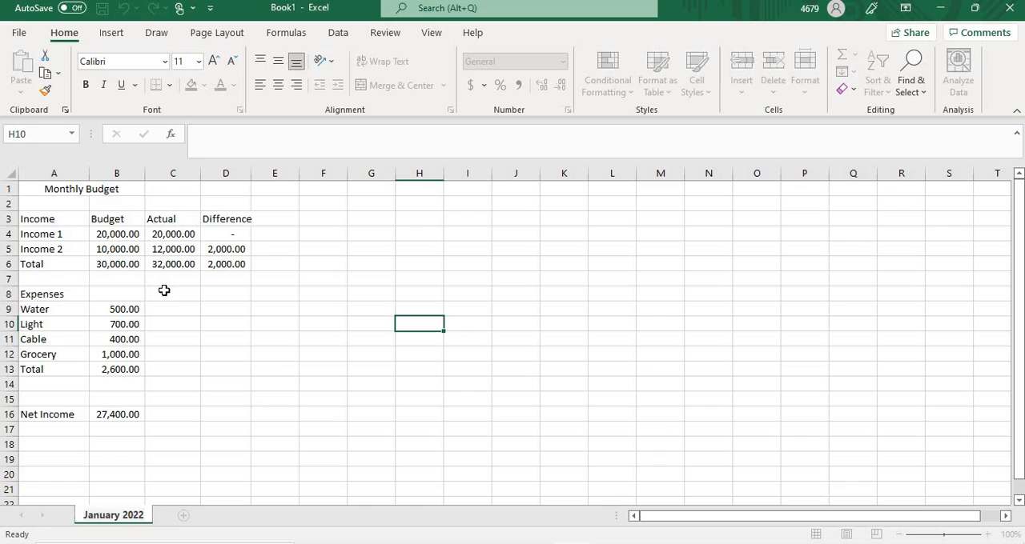
{"action": "left_click", "coordinate": [257, 399]}
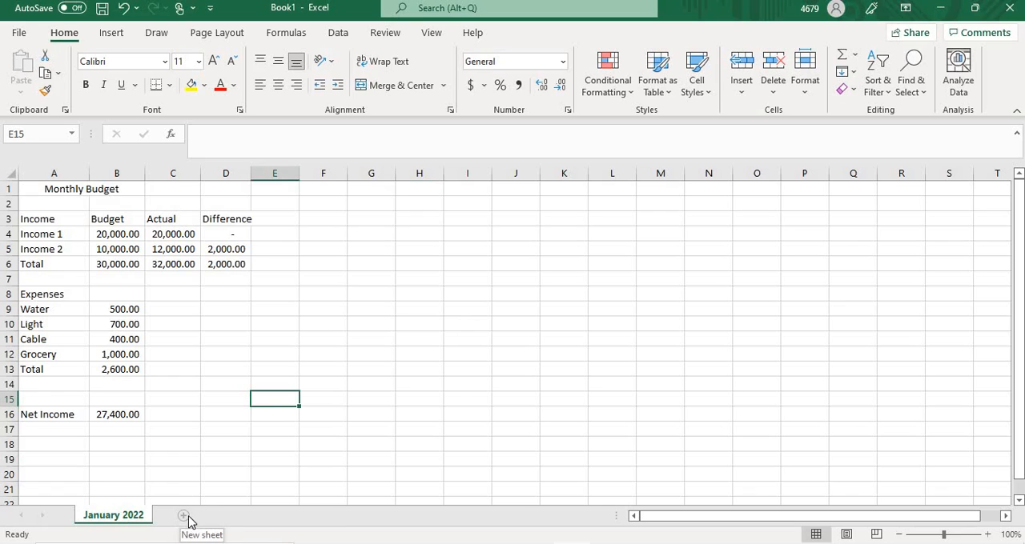
Step: Create a copy of the January 2022 worksheet in the same workbook, placed before the original sheet
{"action": "right_click", "coordinate": [126, 520]}
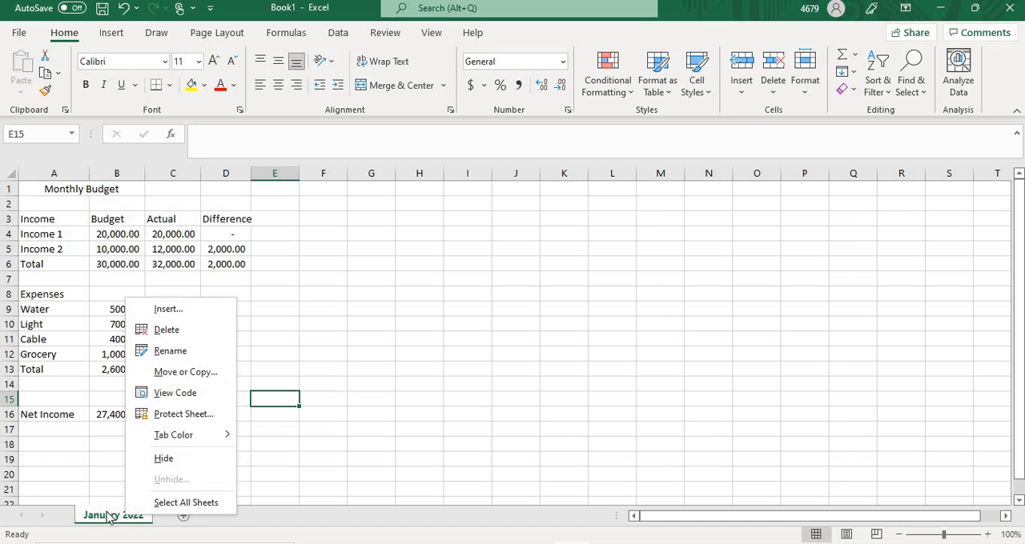
{"action": "left_click", "coordinate": [166, 376]}
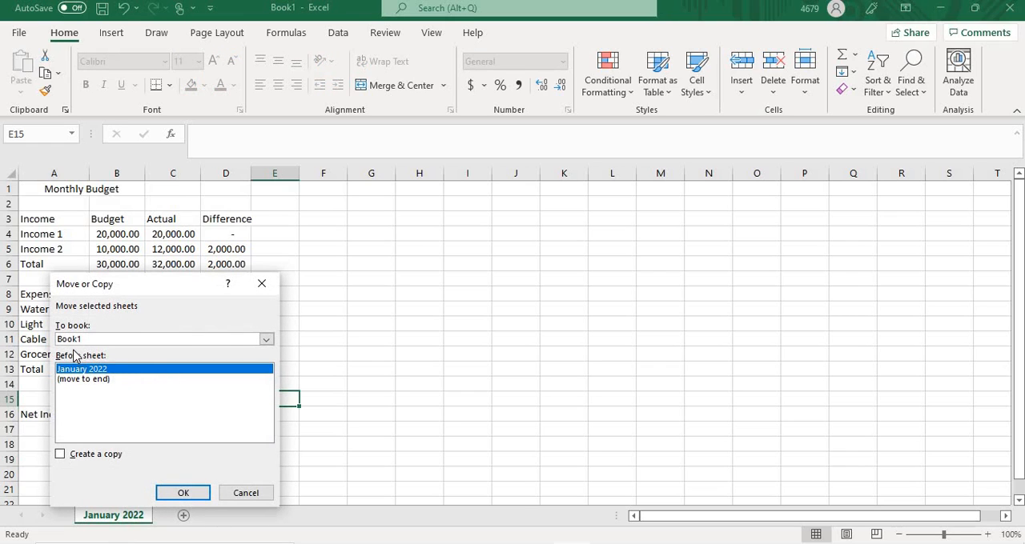
{"action": "left_click", "coordinate": [60, 455]}
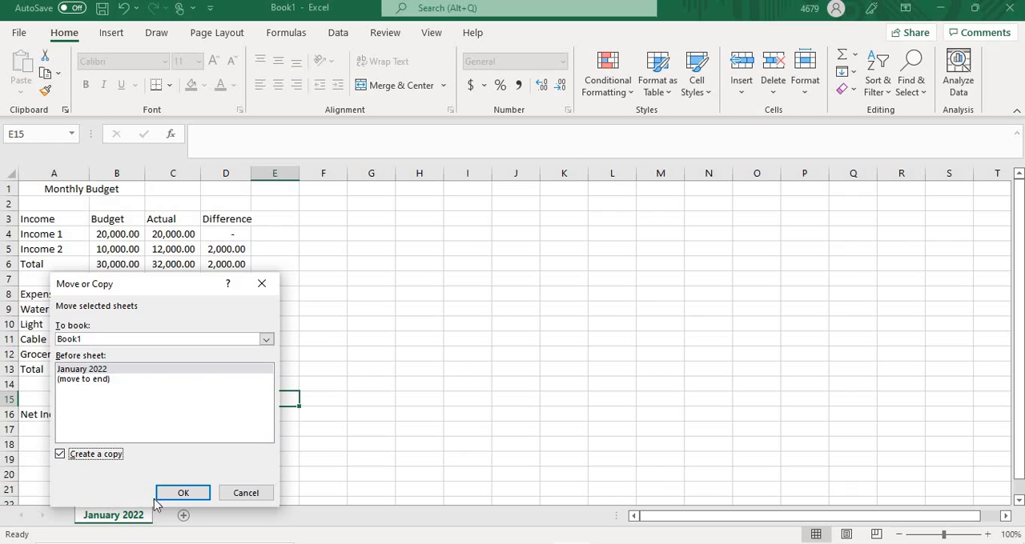
{"action": "left_click", "coordinate": [179, 494]}
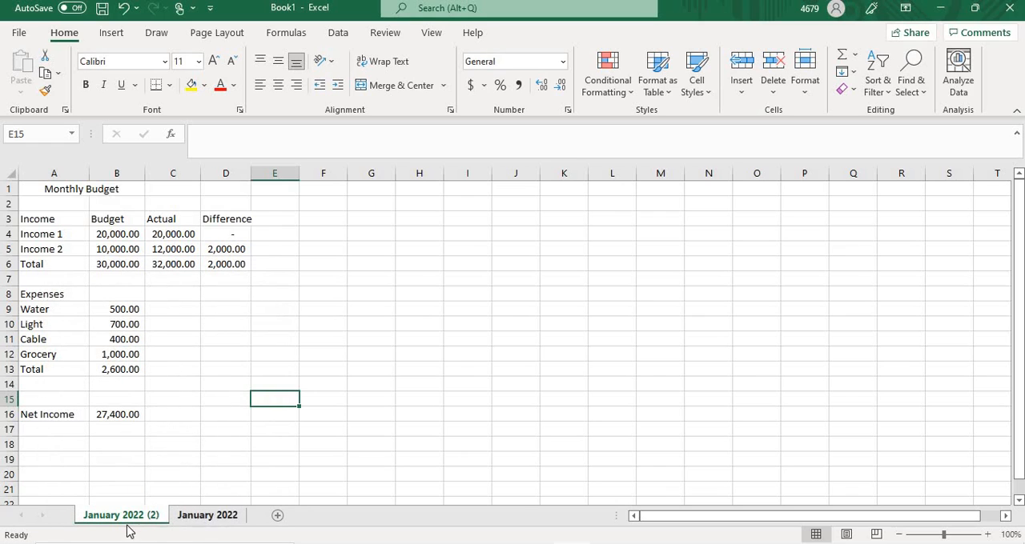
Step: Rename the original January 2022 worksheet as "February 2022"
{"action": "right_click", "coordinate": [191, 522]}
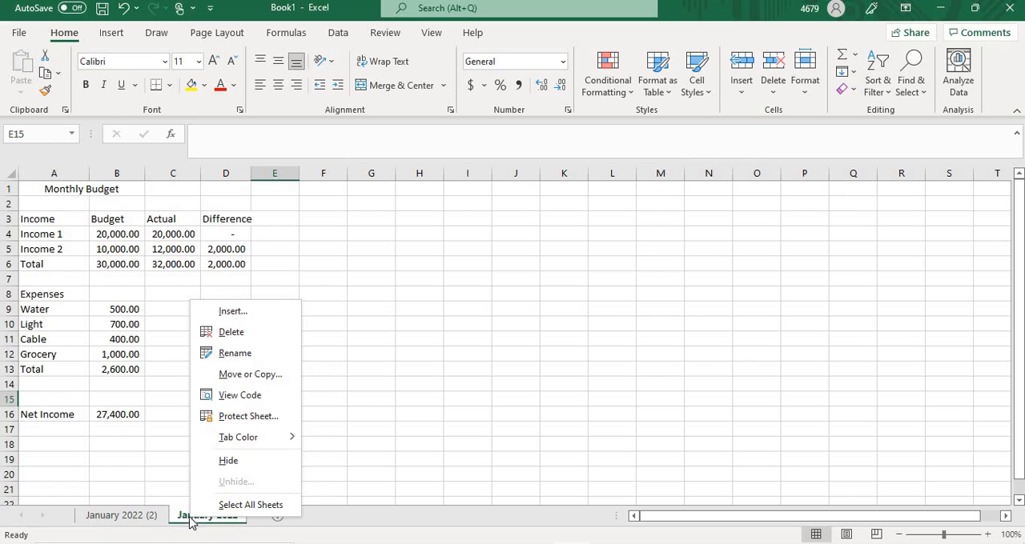
{"action": "left_click", "coordinate": [237, 354]}
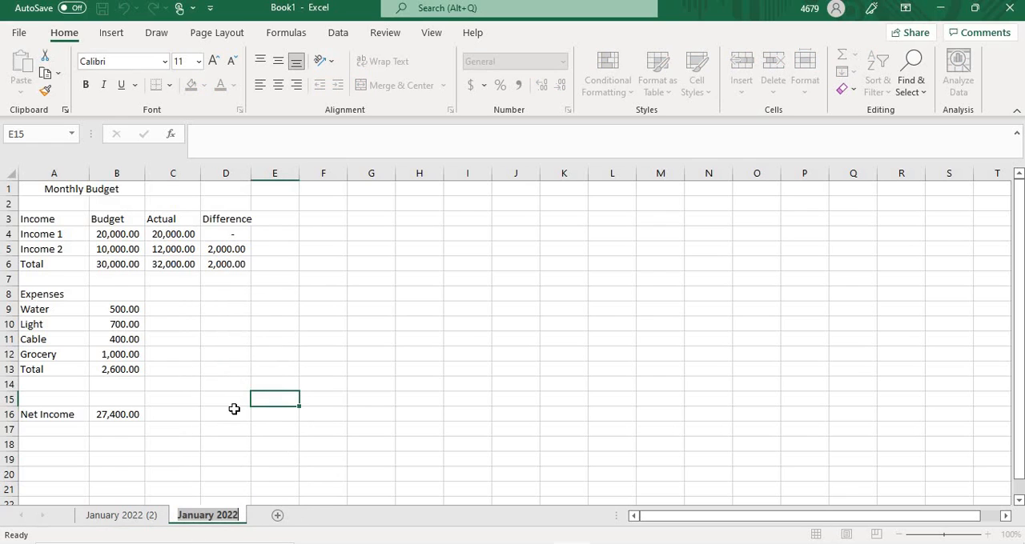
{"action": "type", "text": "Fe"}
{"action": "type", "text": "b"}
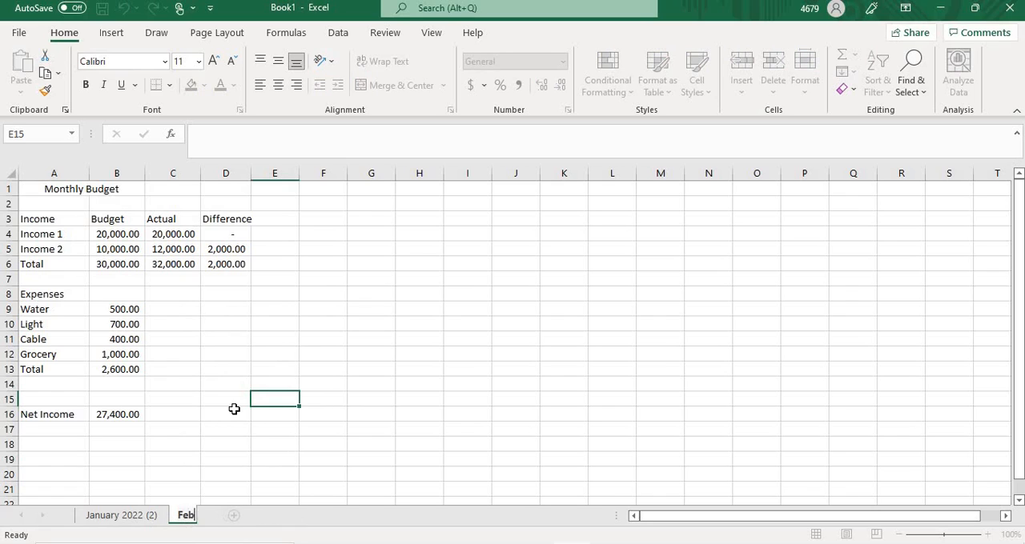
{"action": "type", "text": "ruary"}
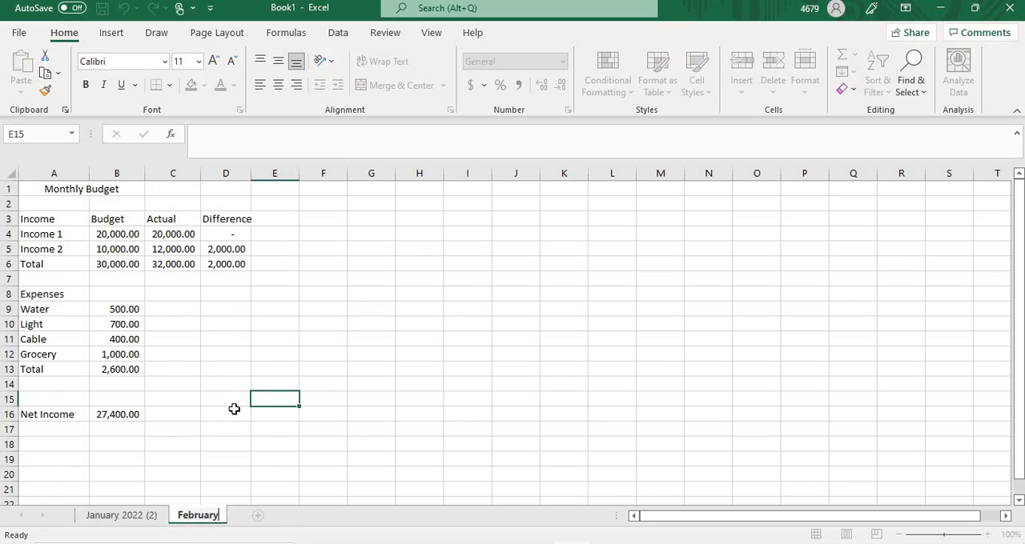
{"action": "type", "text": " 2022"}
Step: Rename the copied worksheet "January 2022 (2)" as "January 2022" by removing its numbered suffix
{"action": "left_click", "coordinate": [154, 518]}
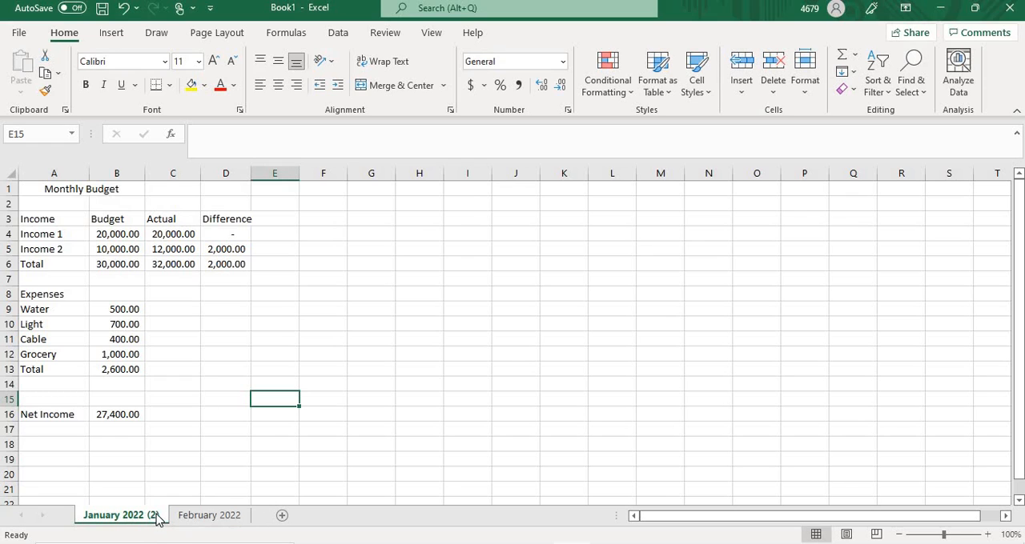
{"action": "right_click", "coordinate": [155, 520]}
{"action": "left_click", "coordinate": [199, 349]}
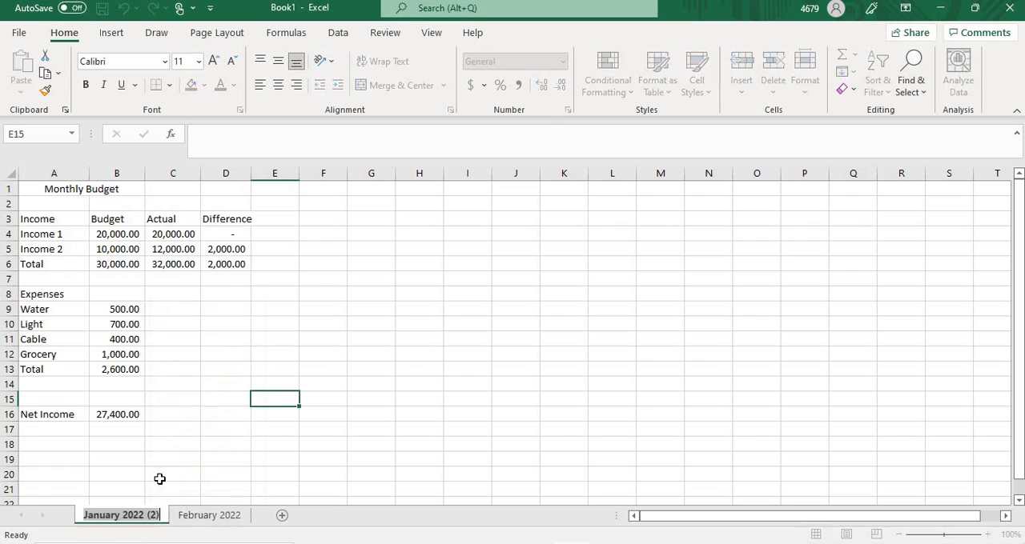
{"action": "left_click", "coordinate": [158, 514]}
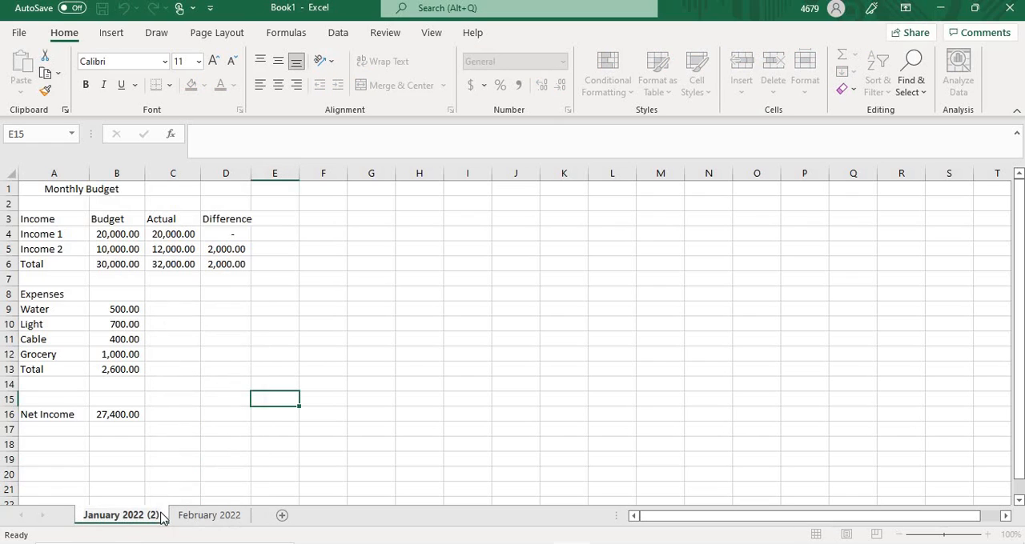
{"action": "key", "text": "BackSpace"}
{"action": "key", "text": "BackSpace"}
{"action": "key", "text": "BackSpace"}
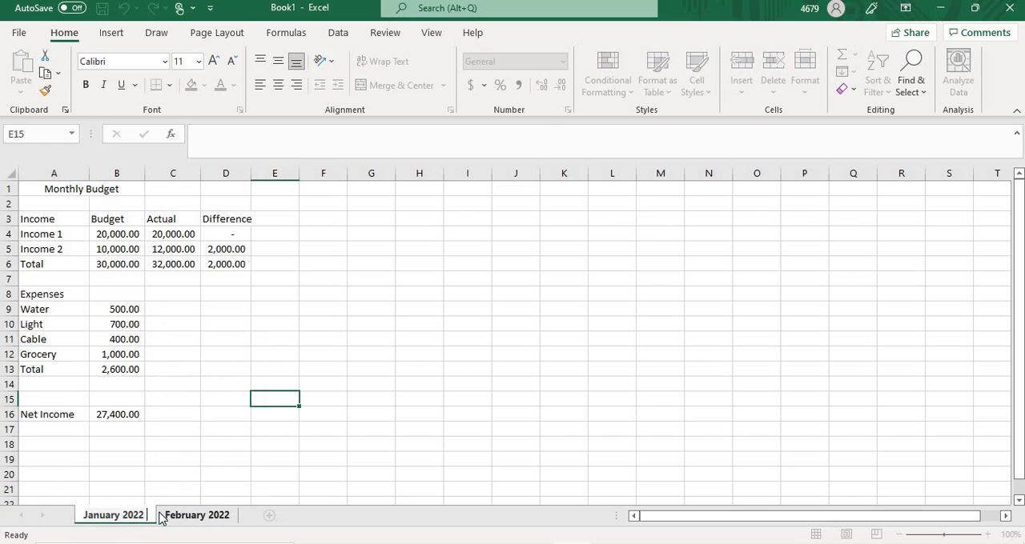
{"action": "left_click", "coordinate": [401, 444]}
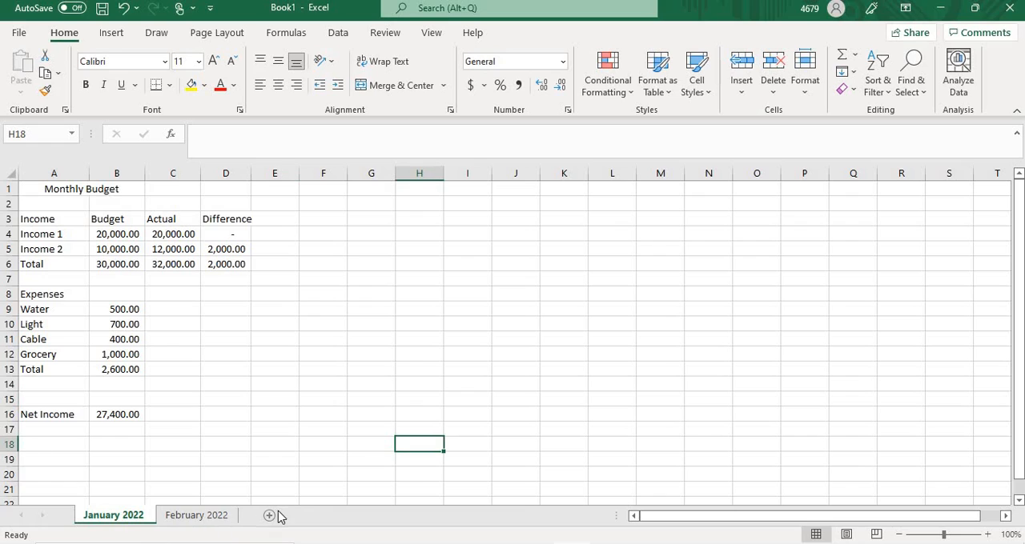
Step: Add the label "Savings" in cell A19 of the January 2022 worksheet
{"action": "left_click", "coordinate": [192, 519]}
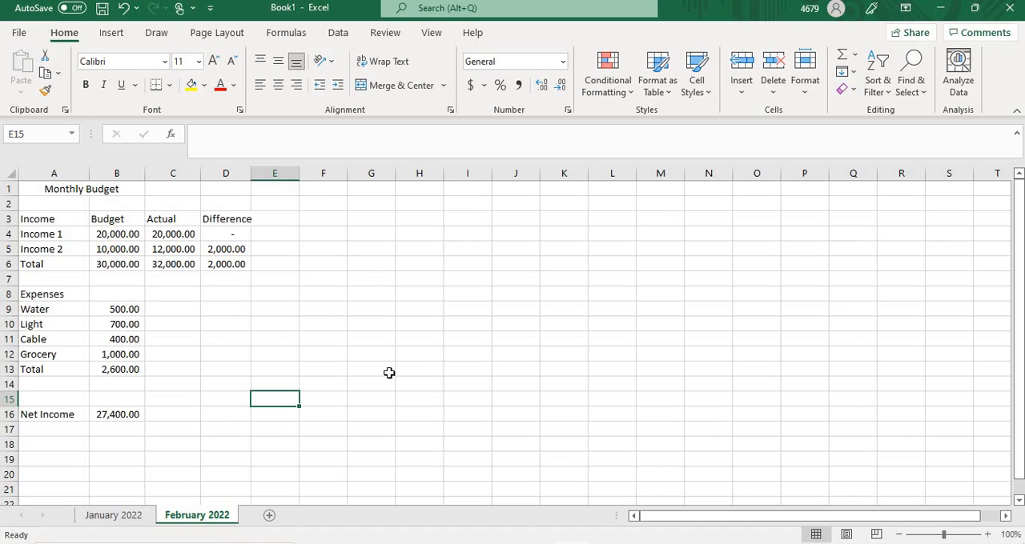
{"action": "left_click", "coordinate": [110, 516]}
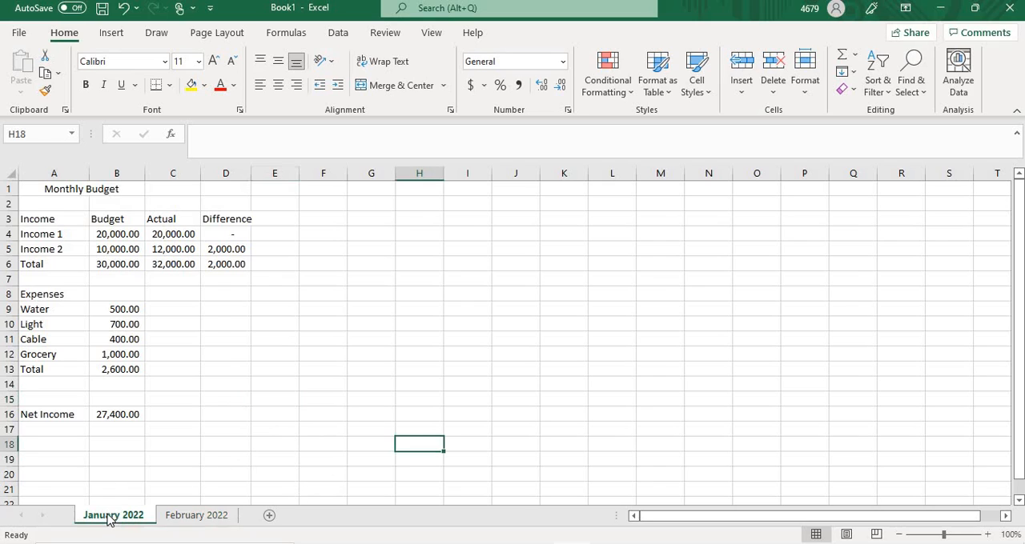
{"action": "left_click", "coordinate": [38, 443]}
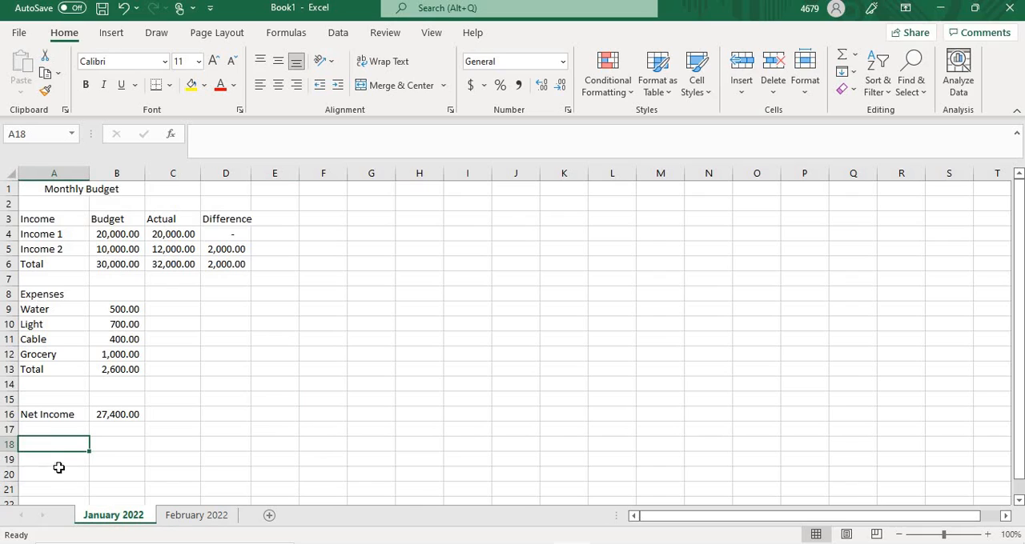
{"action": "left_click", "coordinate": [47, 454]}
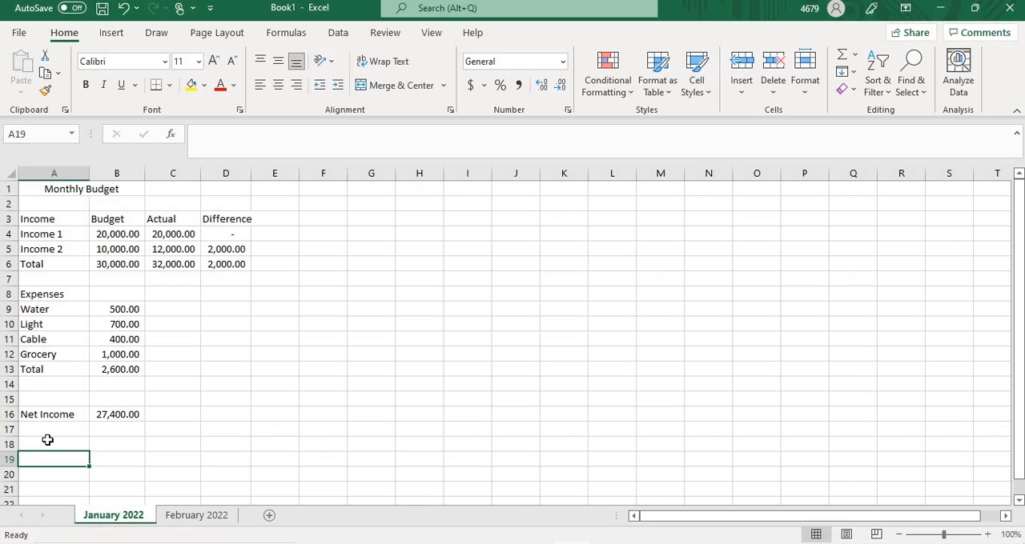
{"action": "type", "text": "Sav"}
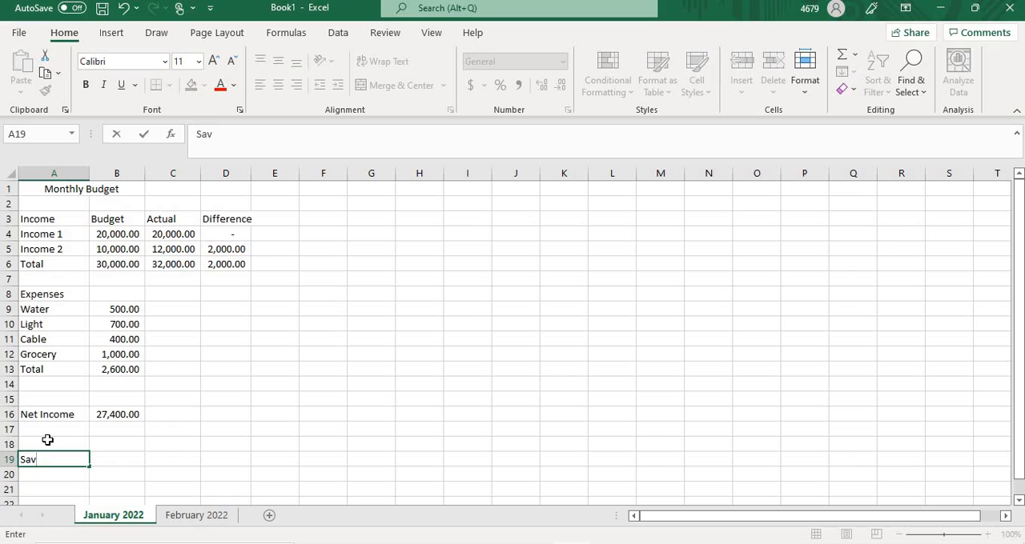
{"action": "type", "text": "ings"}
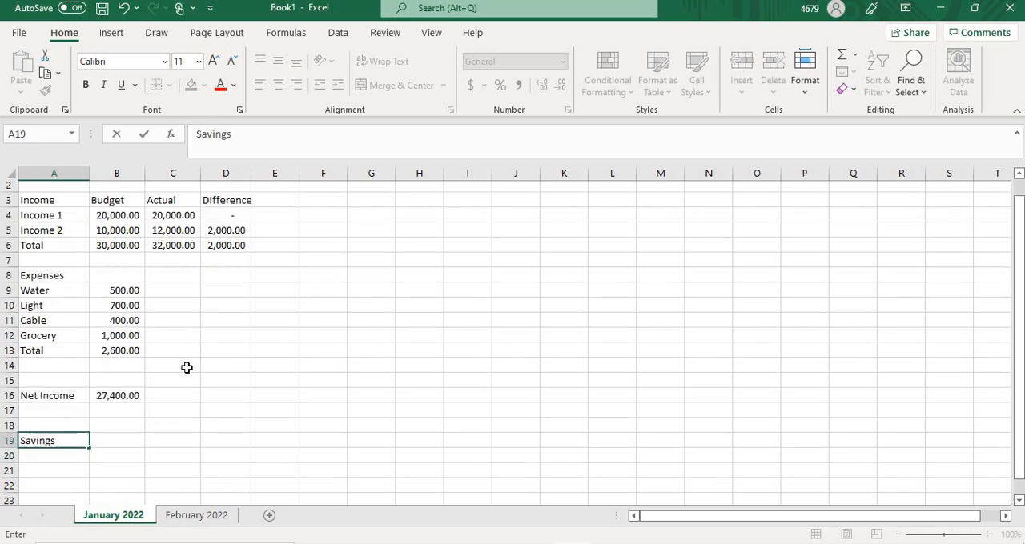
Step: Add the label "Notes" in cell A22, below the Savings label
{"action": "scroll", "coordinate": [188, 366], "scroll_direction": "down", "scroll_amount": 2}
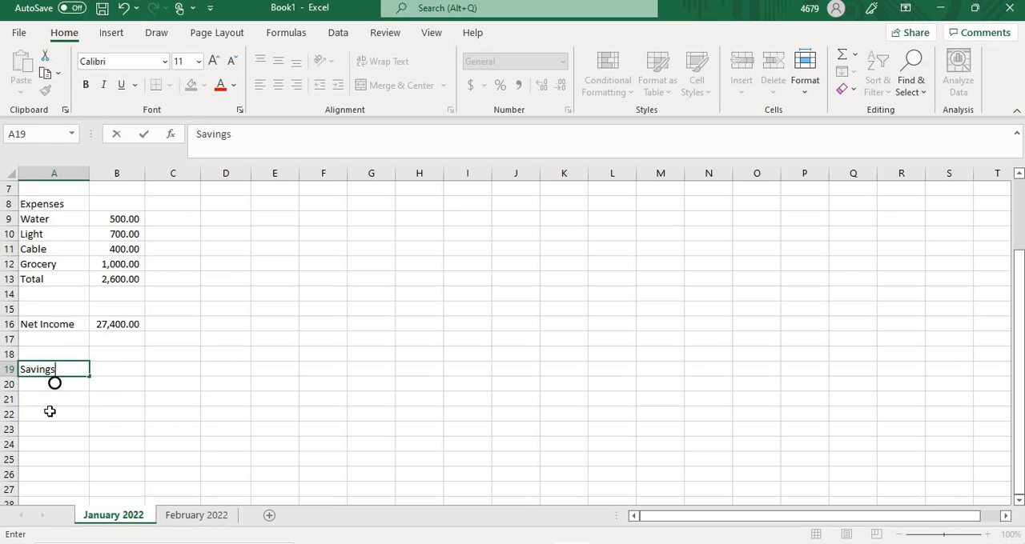
{"action": "left_click", "coordinate": [50, 412]}
{"action": "type", "text": "N"}
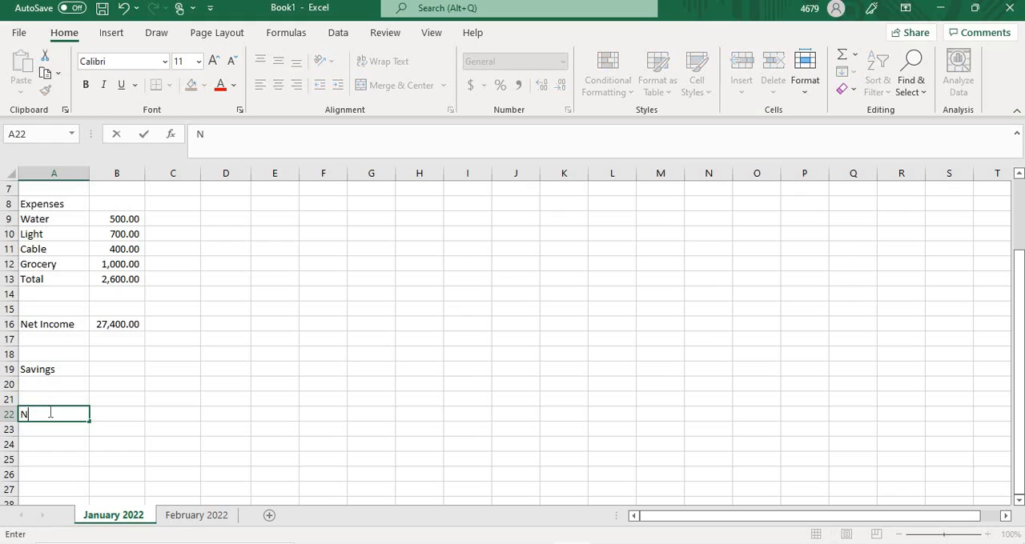
{"action": "type", "text": "otes"}
{"action": "left_click", "coordinate": [184, 381]}
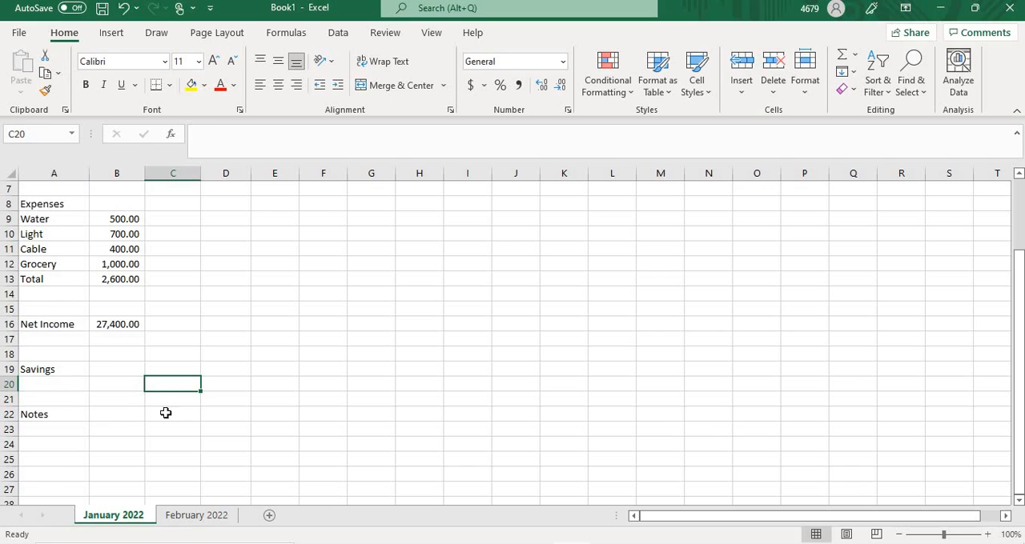
Step: Set the font size of the whole budget range A1 to E23 to 14
{"action": "scroll", "coordinate": [278, 397], "scroll_direction": "up", "scroll_amount": 2}
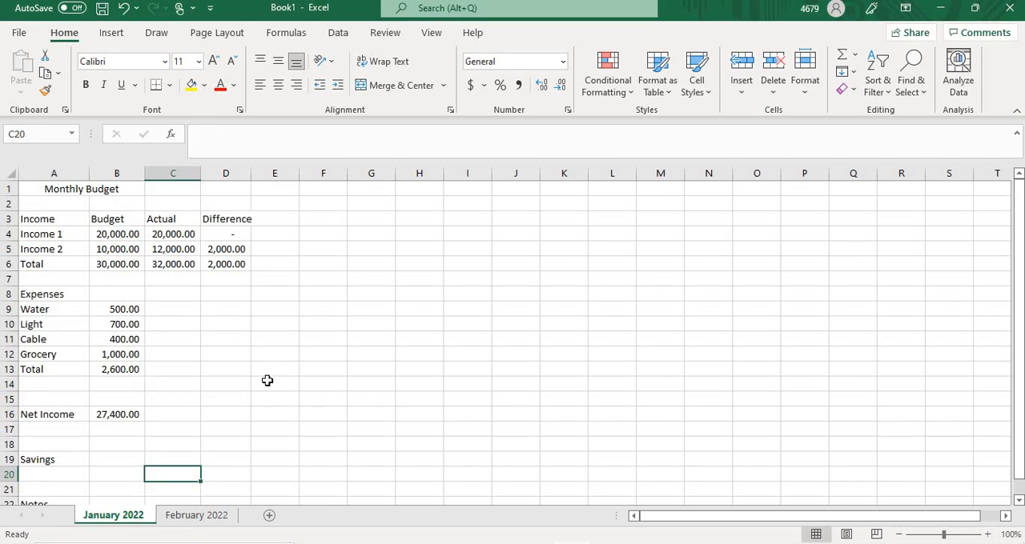
{"action": "scroll", "coordinate": [187, 379], "scroll_direction": "down", "scroll_amount": 1}
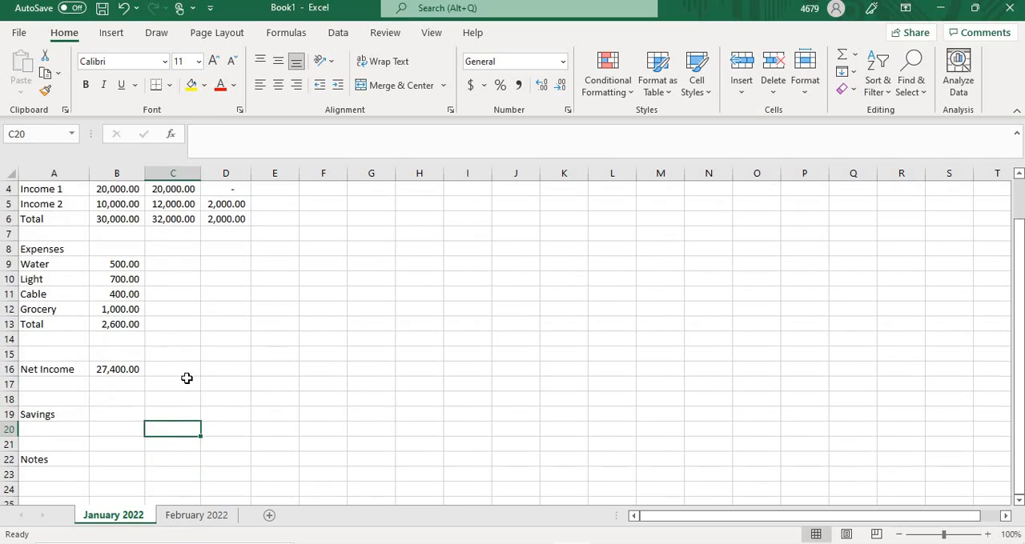
{"action": "scroll", "coordinate": [187, 380], "scroll_direction": "up", "scroll_amount": 1}
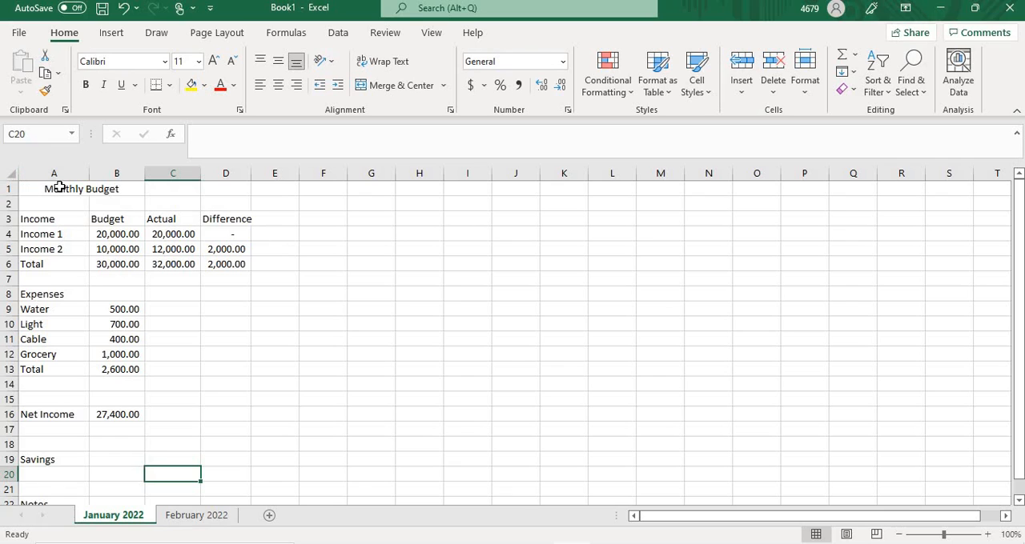
{"action": "left_click_drag", "start_coordinate": [54, 193], "coordinate": [272, 487]}
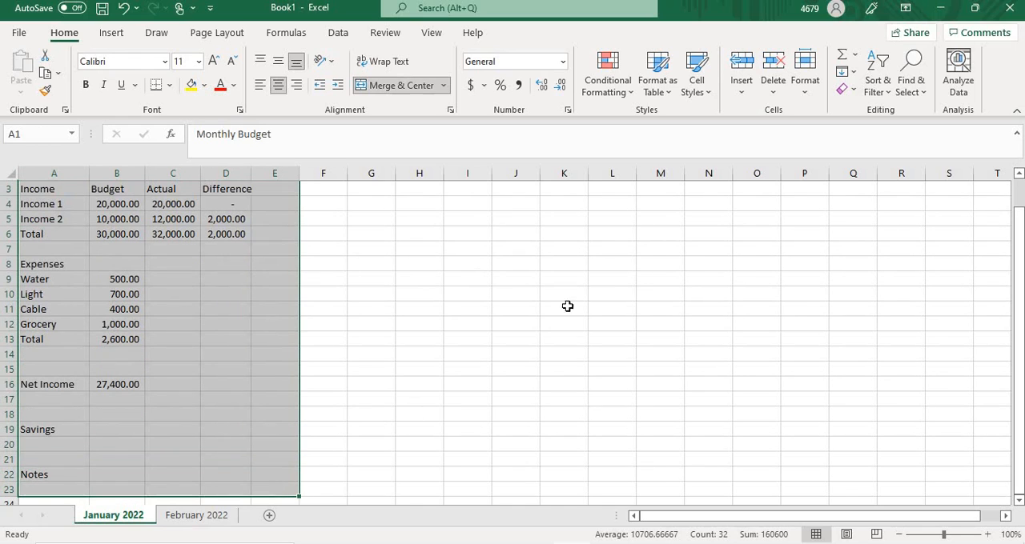
{"action": "left_click", "coordinate": [199, 62]}
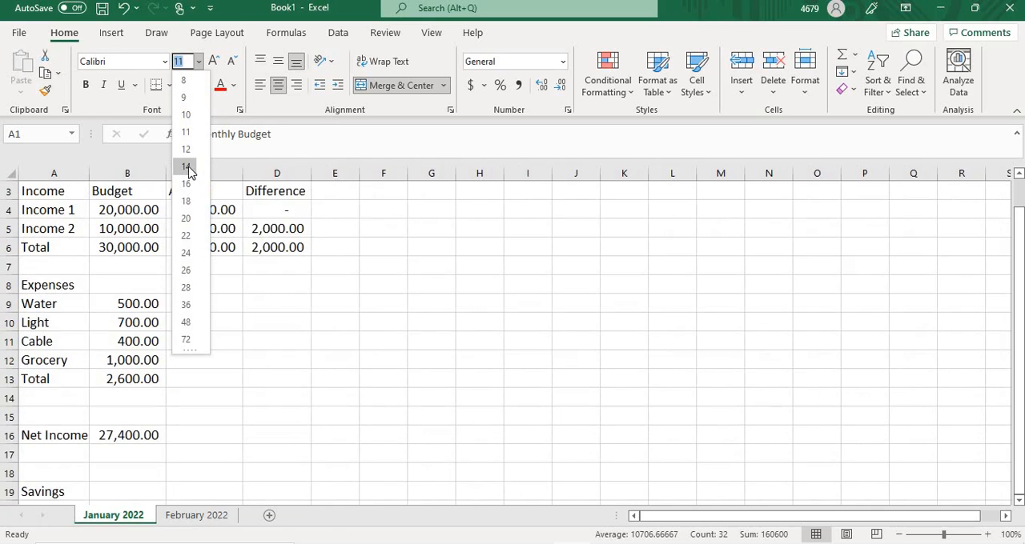
{"action": "left_click", "coordinate": [188, 167]}
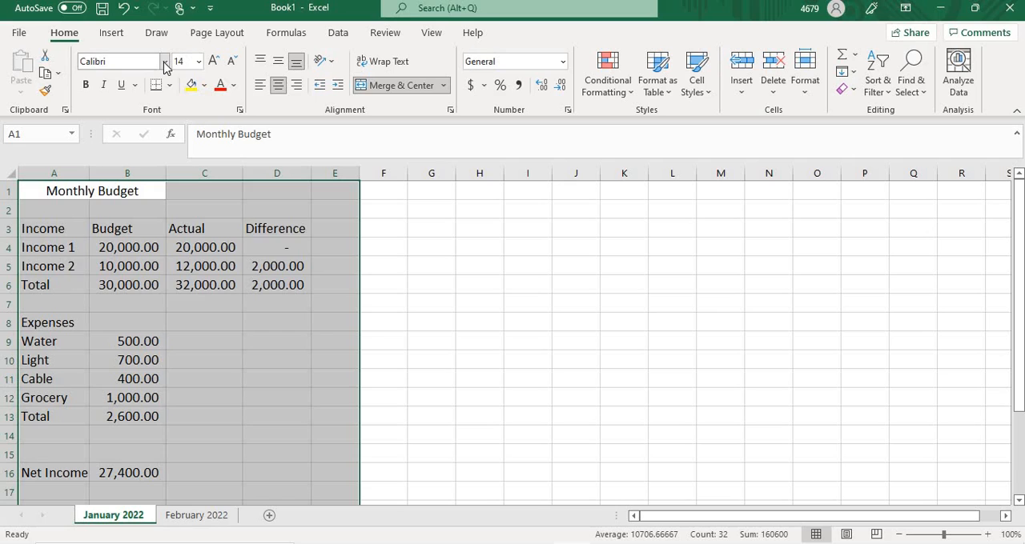
Step: Change the font of the selected budget range to Times New Roman and deselect the range
{"action": "left_click", "coordinate": [165, 62]}
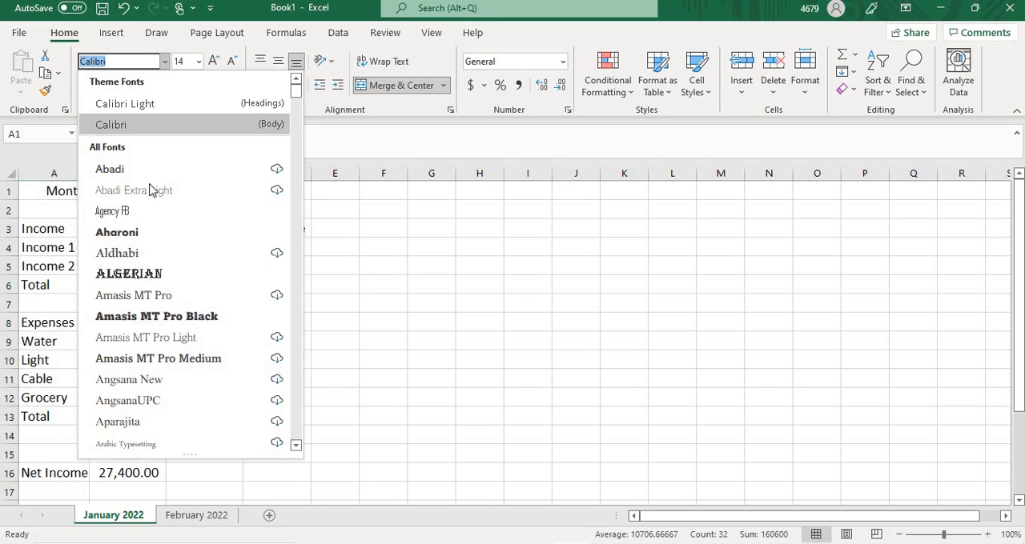
{"action": "scroll", "coordinate": [184, 284], "scroll_direction": "down", "scroll_amount": 2}
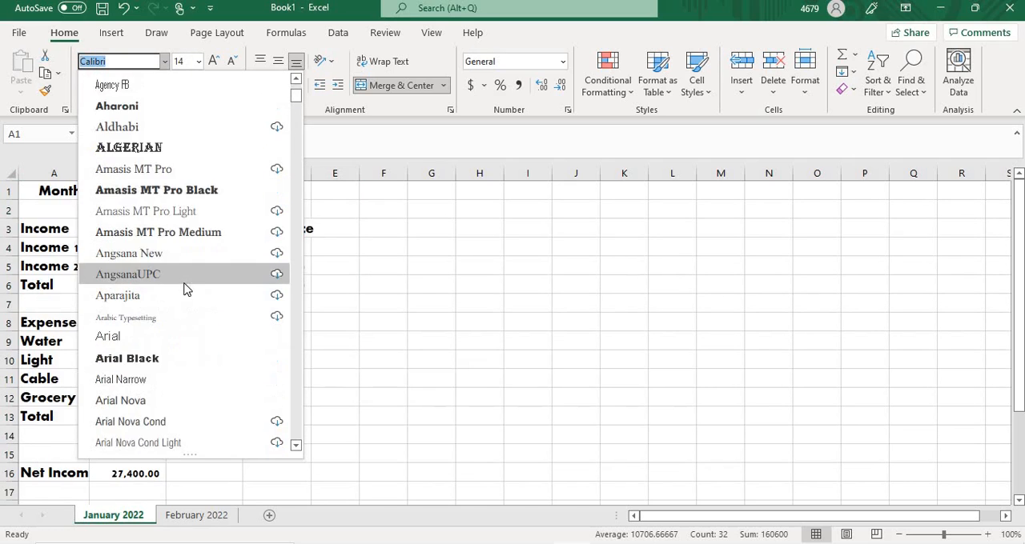
{"action": "scroll", "coordinate": [184, 288], "scroll_direction": "down", "scroll_amount": 2}
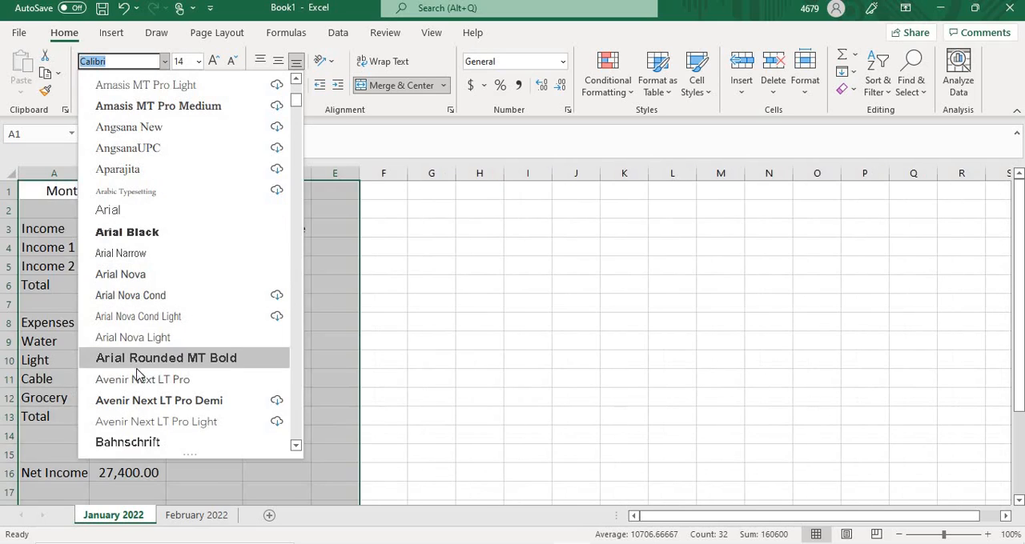
{"action": "scroll", "coordinate": [120, 336], "scroll_direction": "down", "scroll_amount": 1}
{"action": "scroll", "coordinate": [168, 296], "scroll_direction": "down", "scroll_amount": 3}
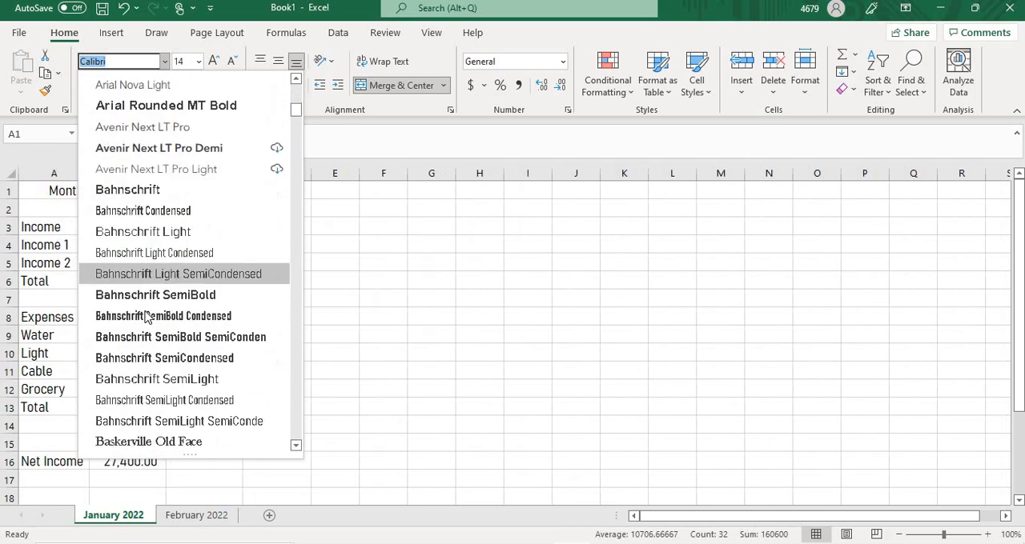
{"action": "scroll", "coordinate": [144, 317], "scroll_direction": "down", "scroll_amount": 15}
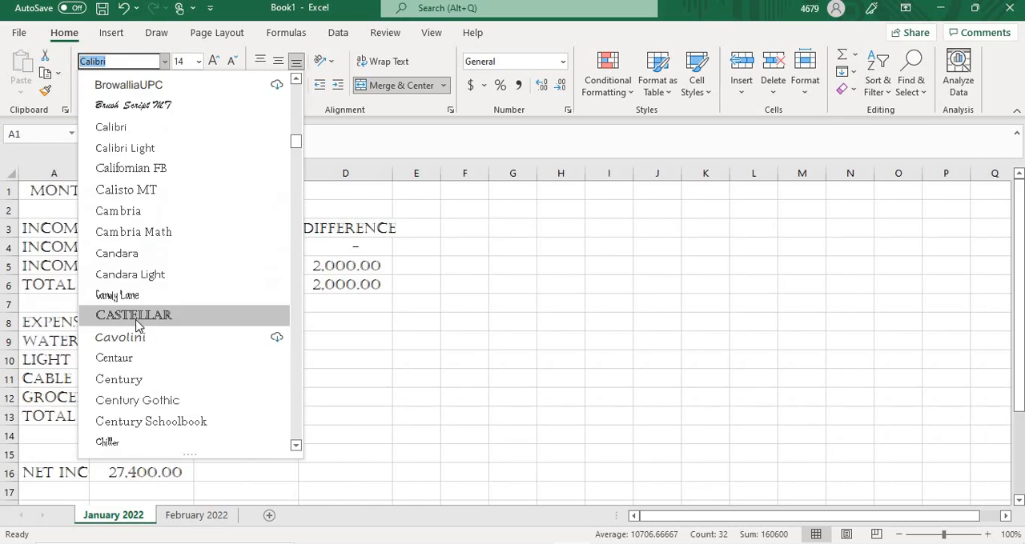
{"action": "scroll", "coordinate": [136, 324], "scroll_direction": "down", "scroll_amount": 16}
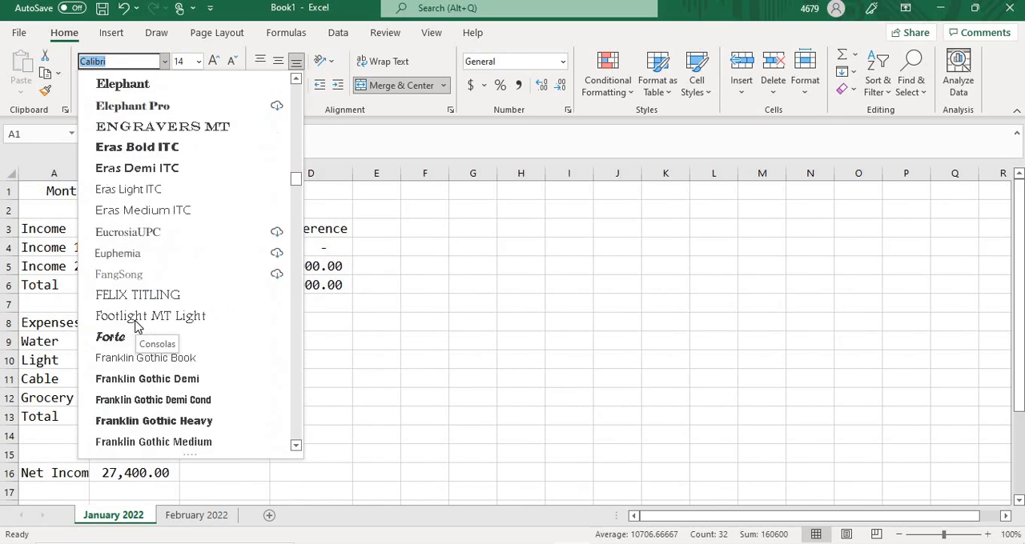
{"action": "scroll", "coordinate": [136, 326], "scroll_direction": "down", "scroll_amount": 20}
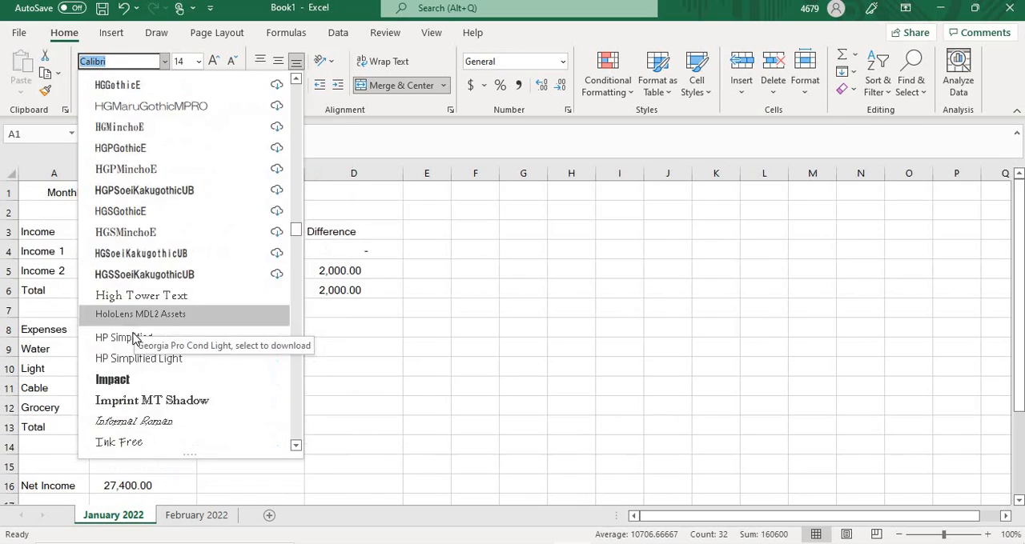
{"action": "scroll", "coordinate": [133, 340], "scroll_direction": "down", "scroll_amount": 20}
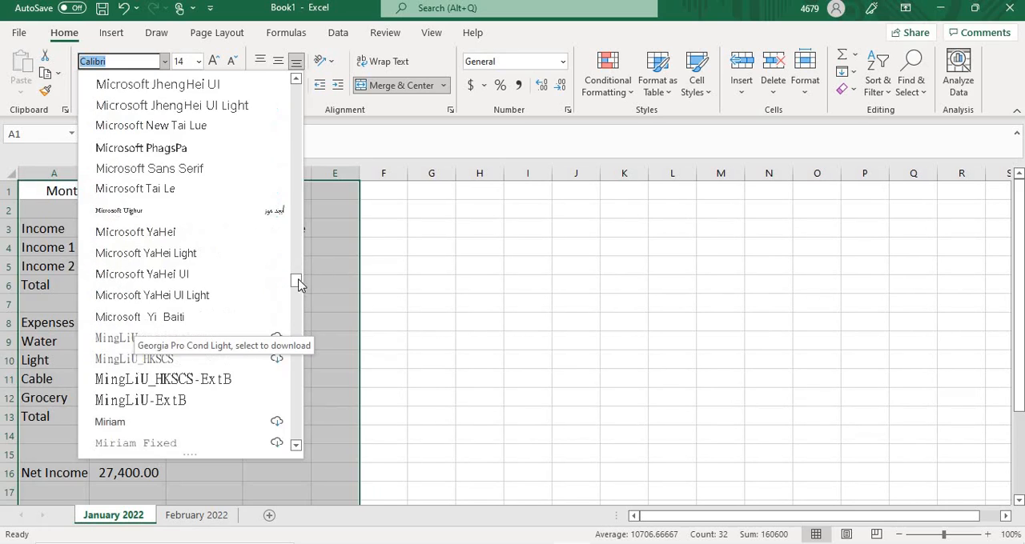
{"action": "left_click_drag", "start_coordinate": [297, 285], "coordinate": [293, 398]}
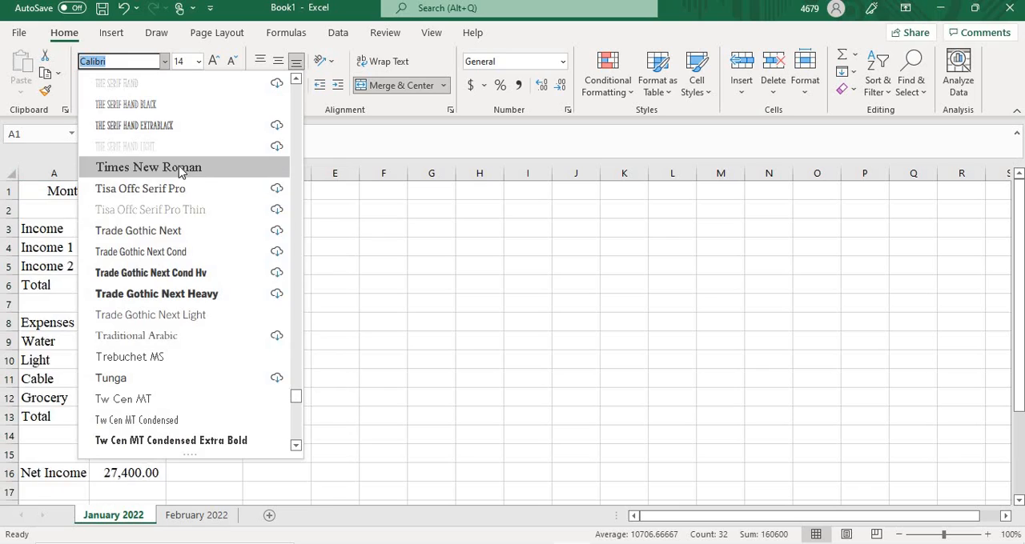
{"action": "left_click", "coordinate": [180, 170]}
{"action": "left_click", "coordinate": [426, 241]}
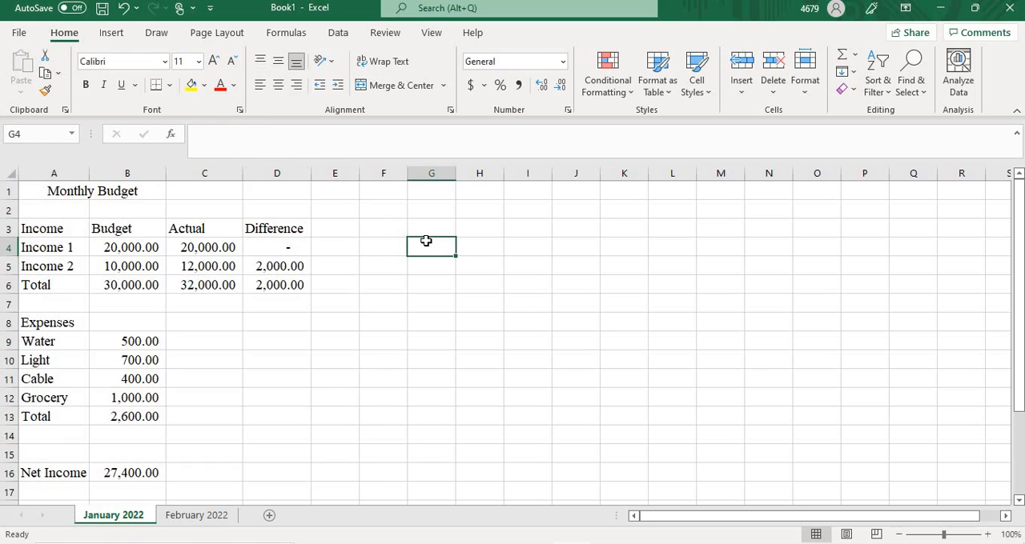